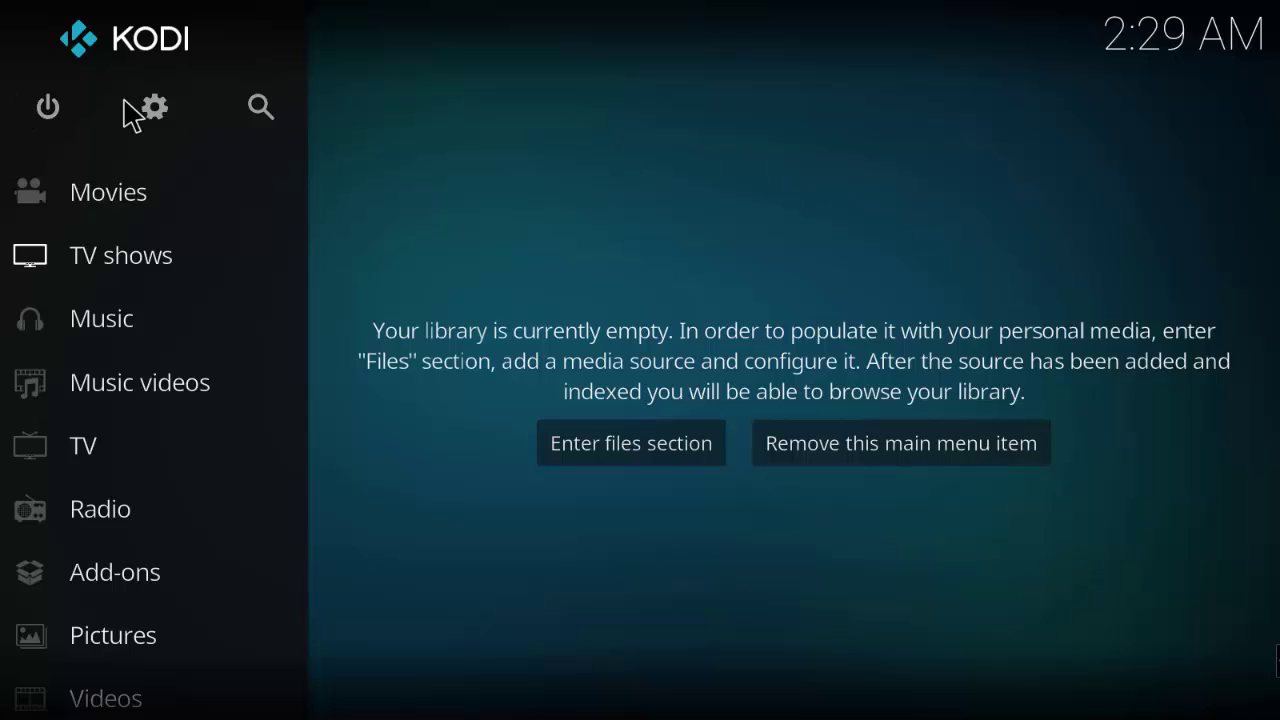
Raise the System settings level from Standard to Expert and show the Add-ons category
click(155, 110)
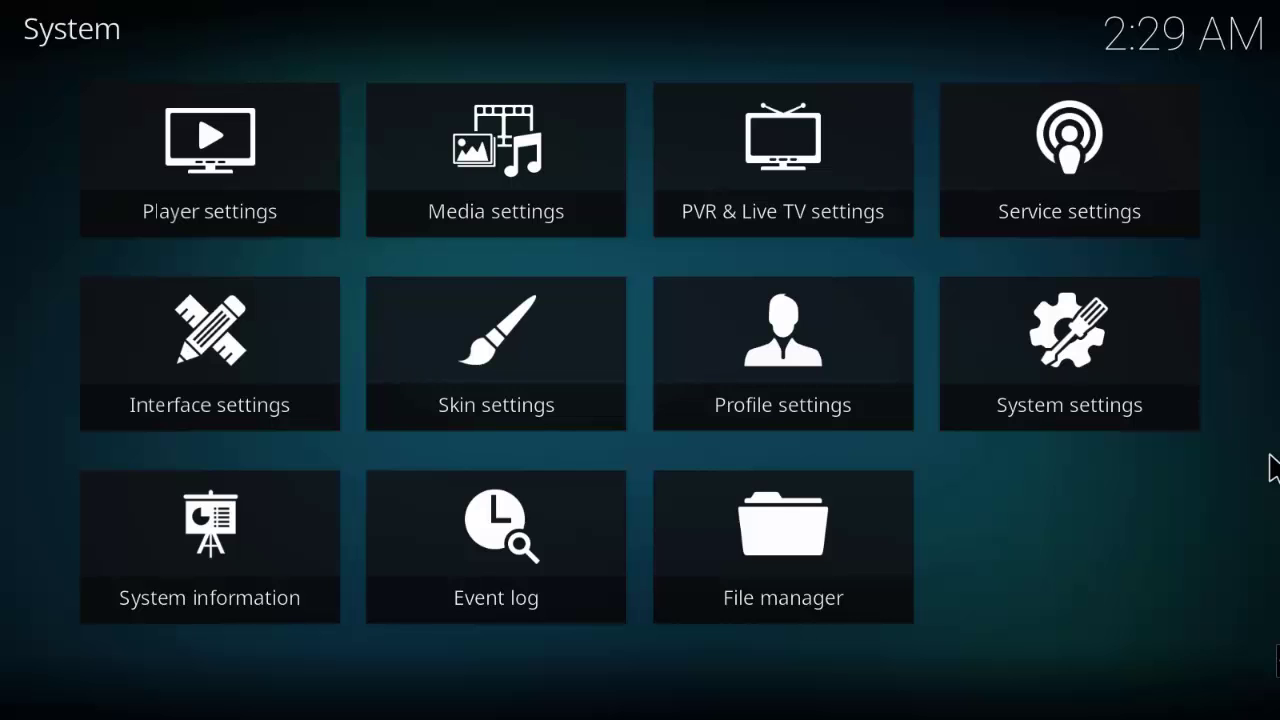
click(1186, 391)
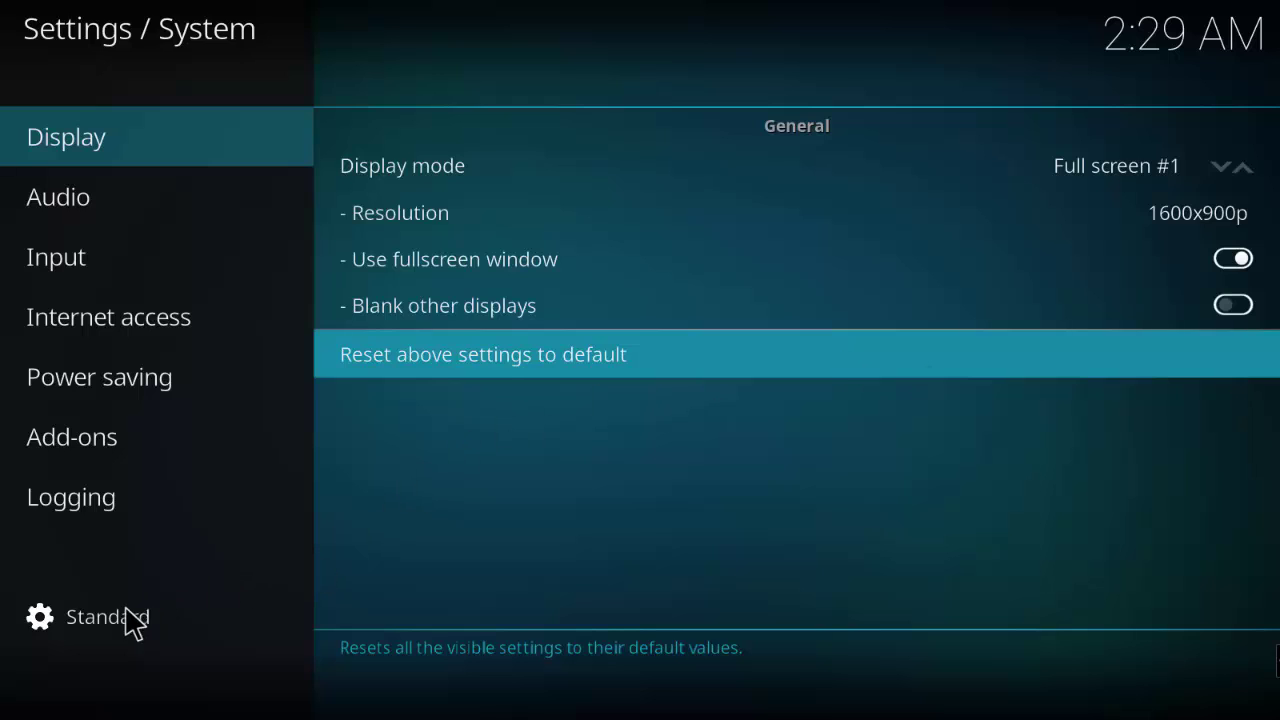
click(90, 624)
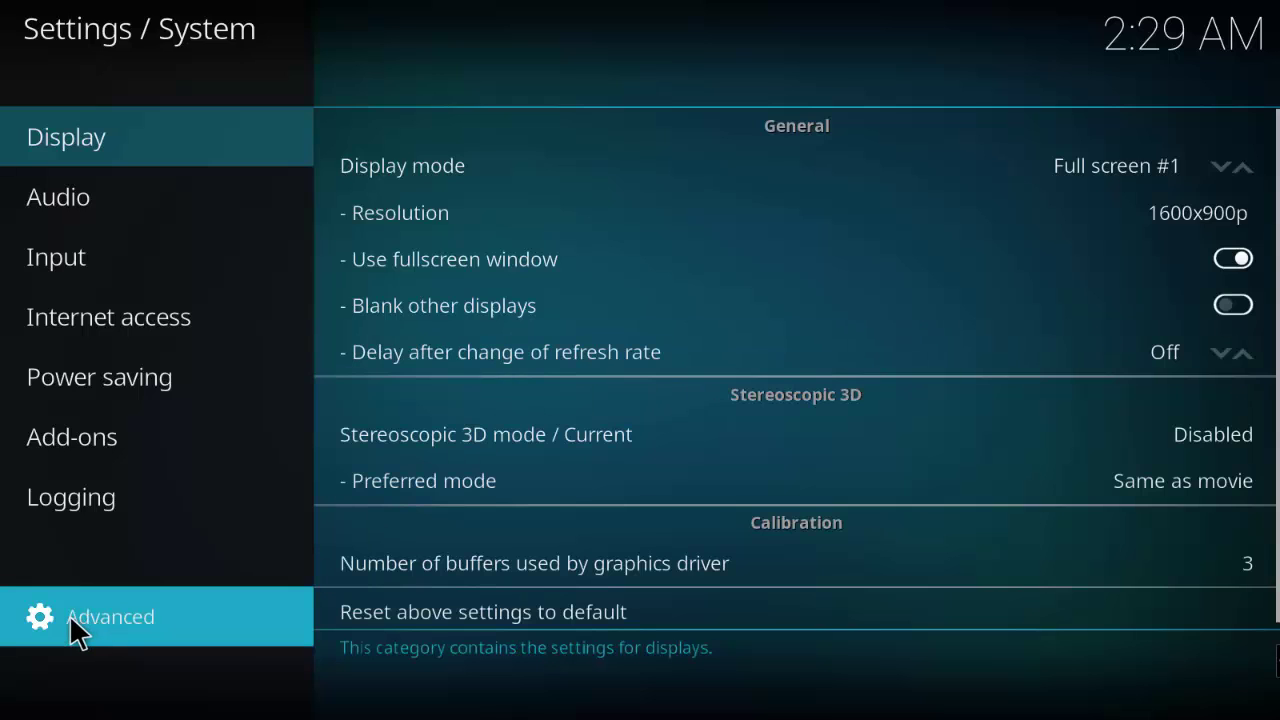
click(70, 618)
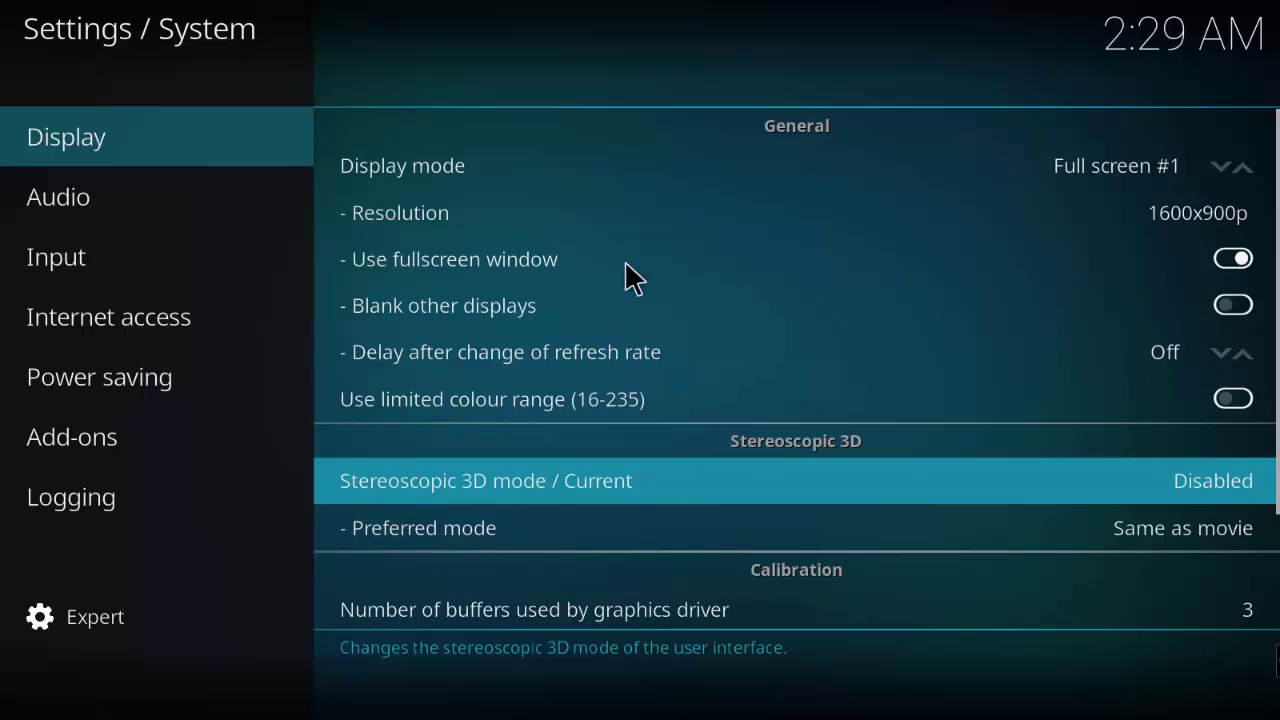
click(112, 452)
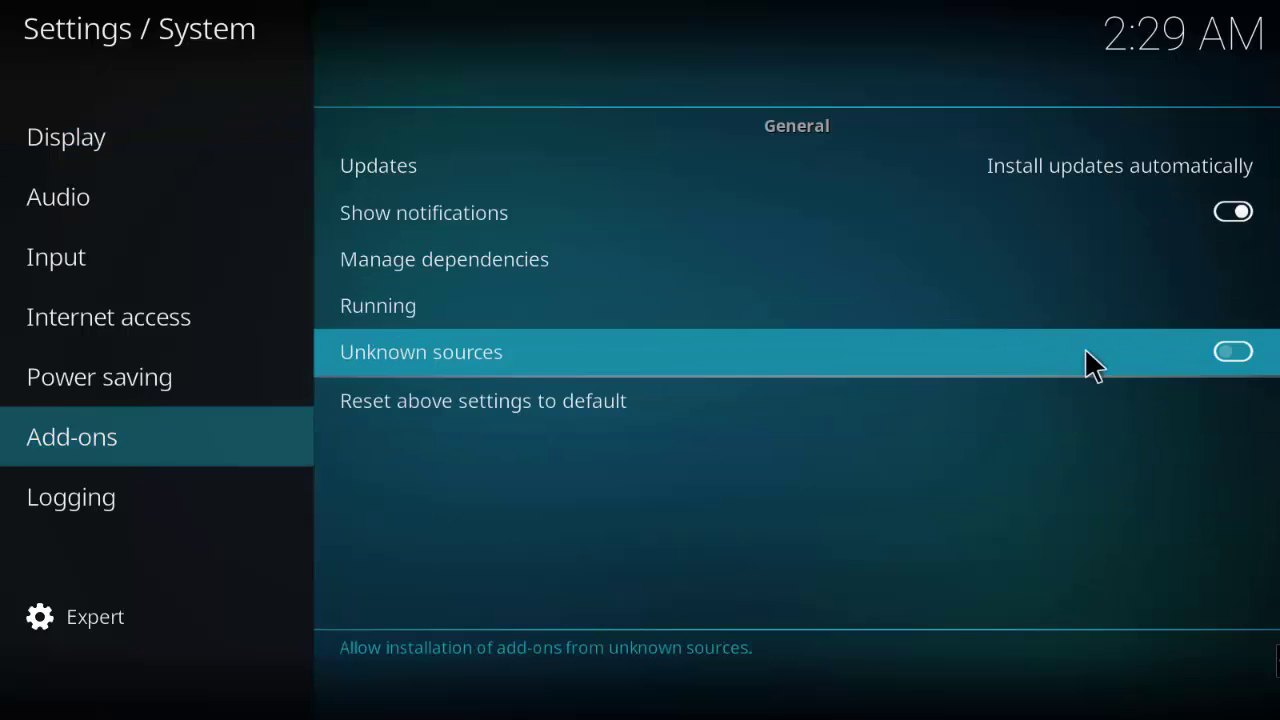
Switch on Unknown sources and accept the warning
click(1233, 355)
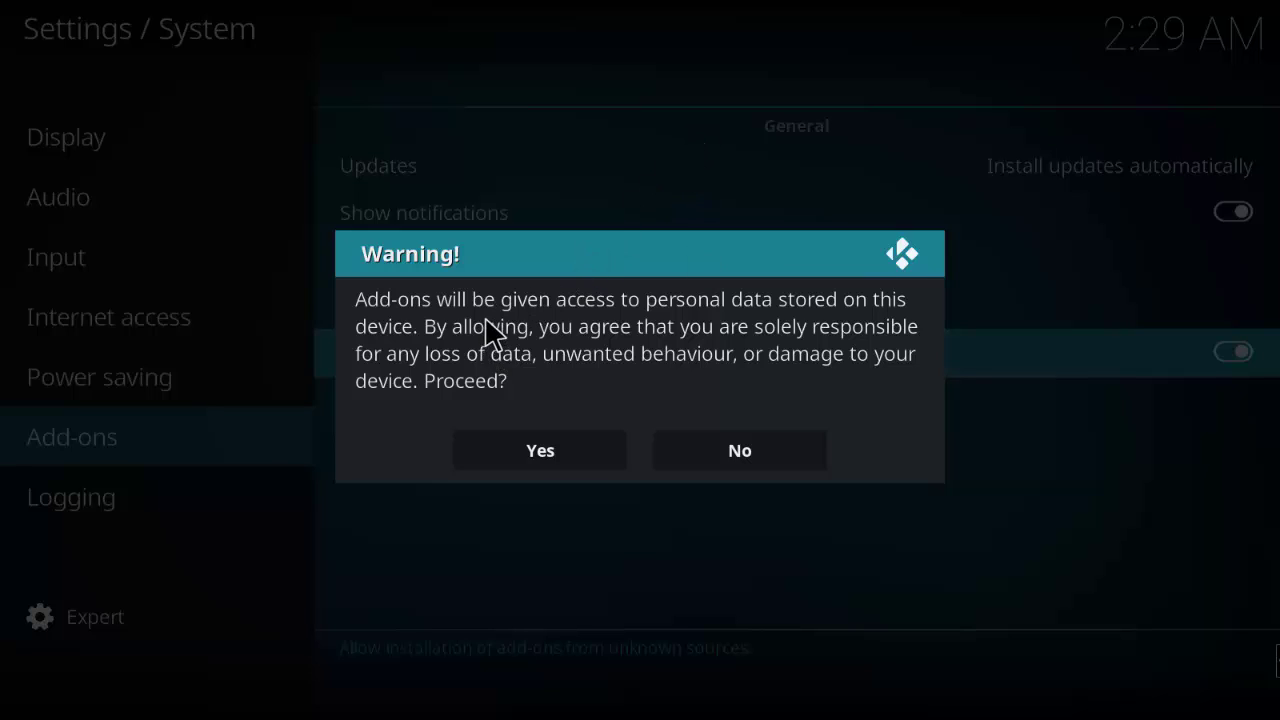
click(548, 452)
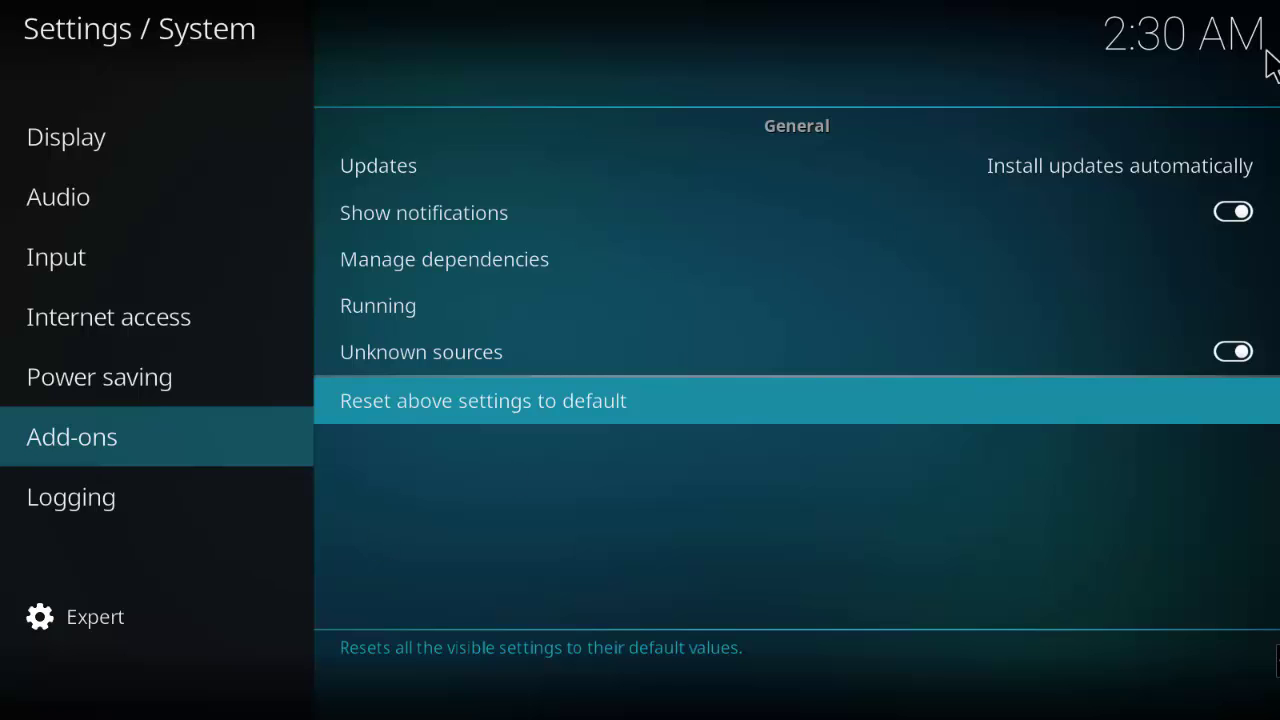
Back out to the System menu and start Add source in the File manager
right_click(212, 540)
right_click(37, 645)
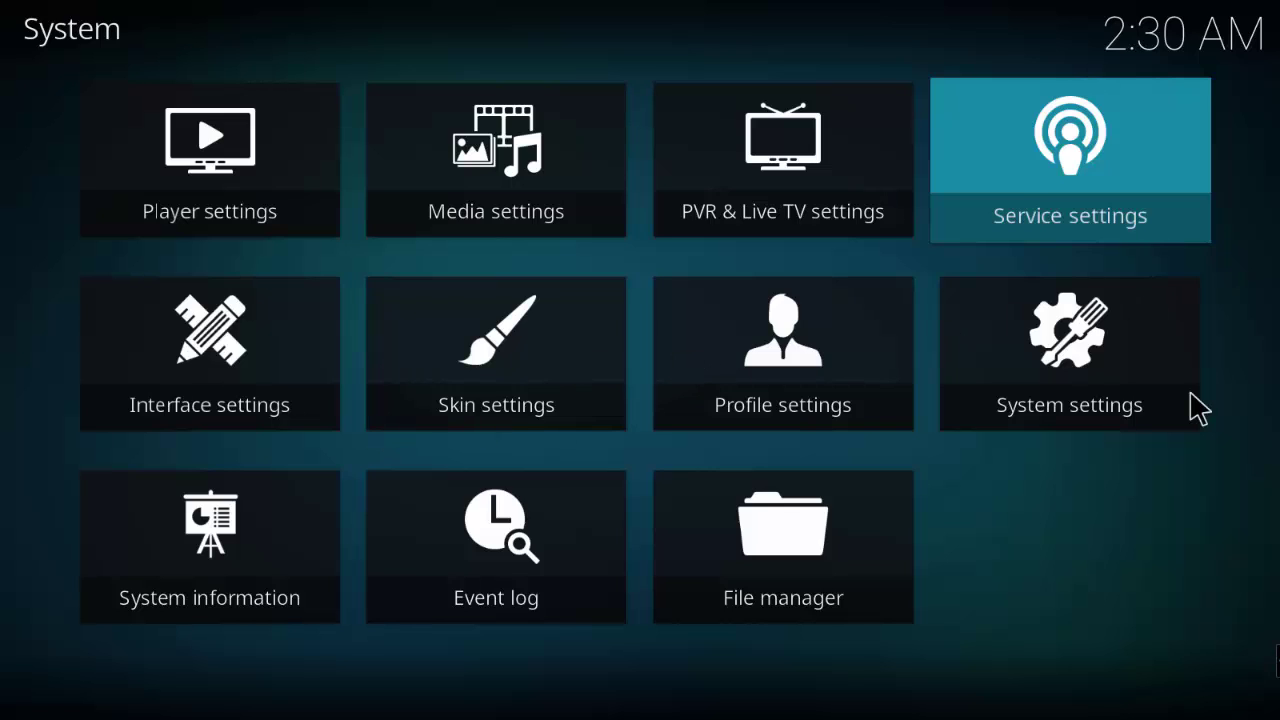
click(752, 569)
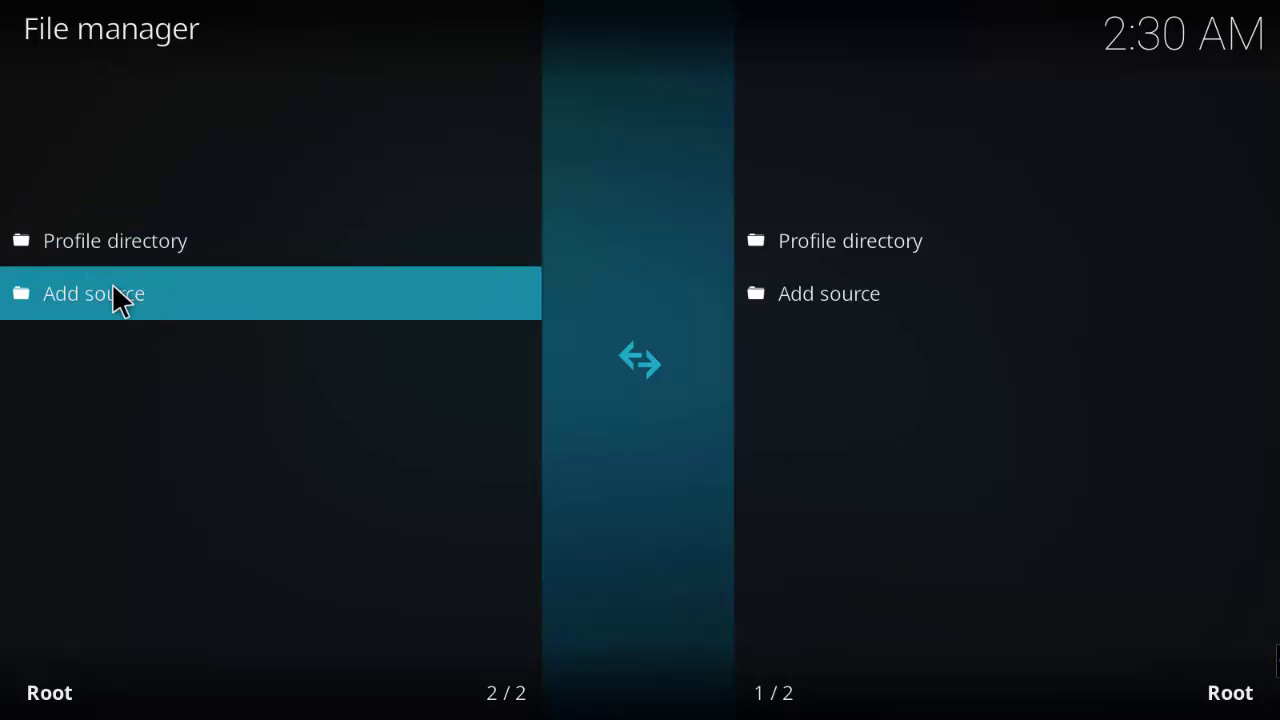
click(113, 287)
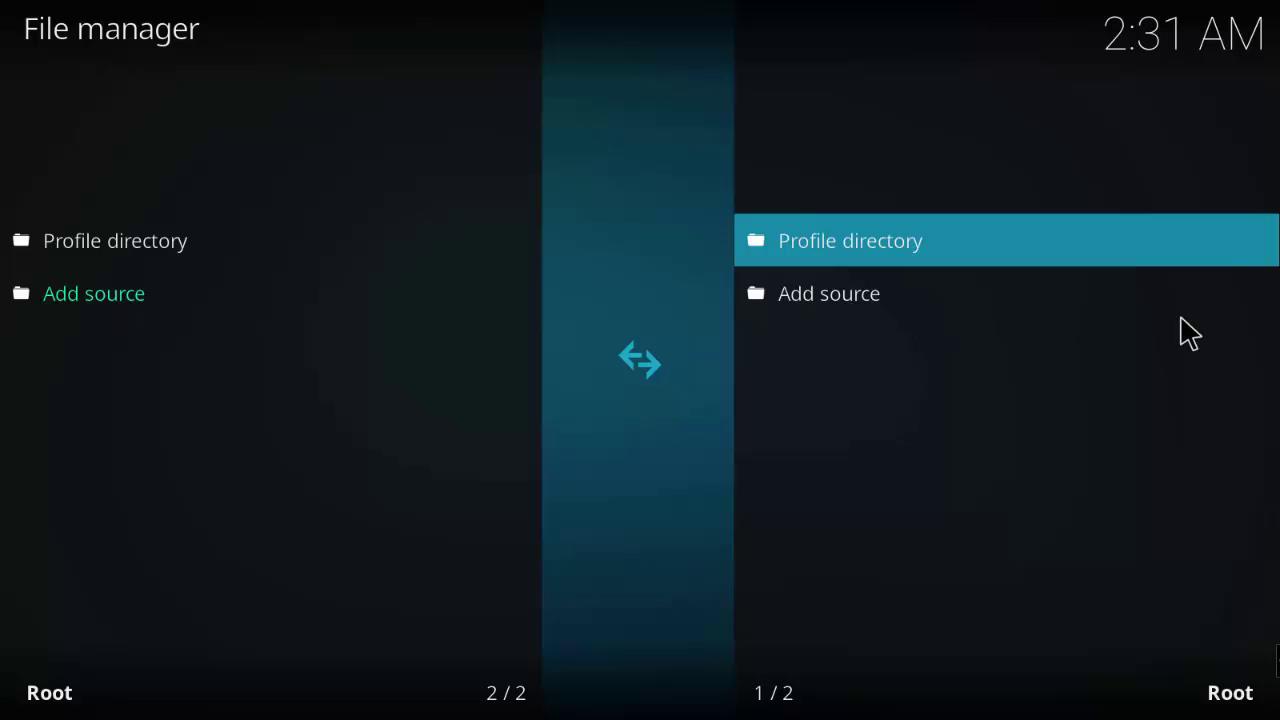
click(850, 296)
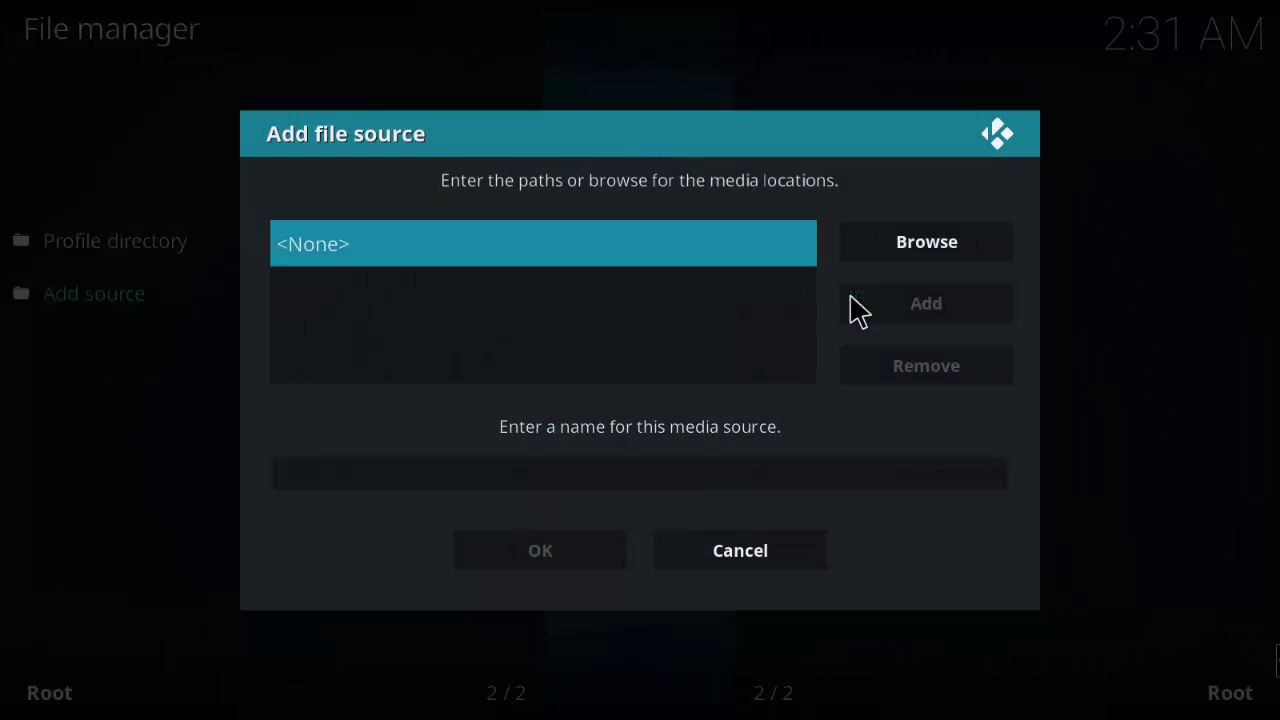
click(387, 252)
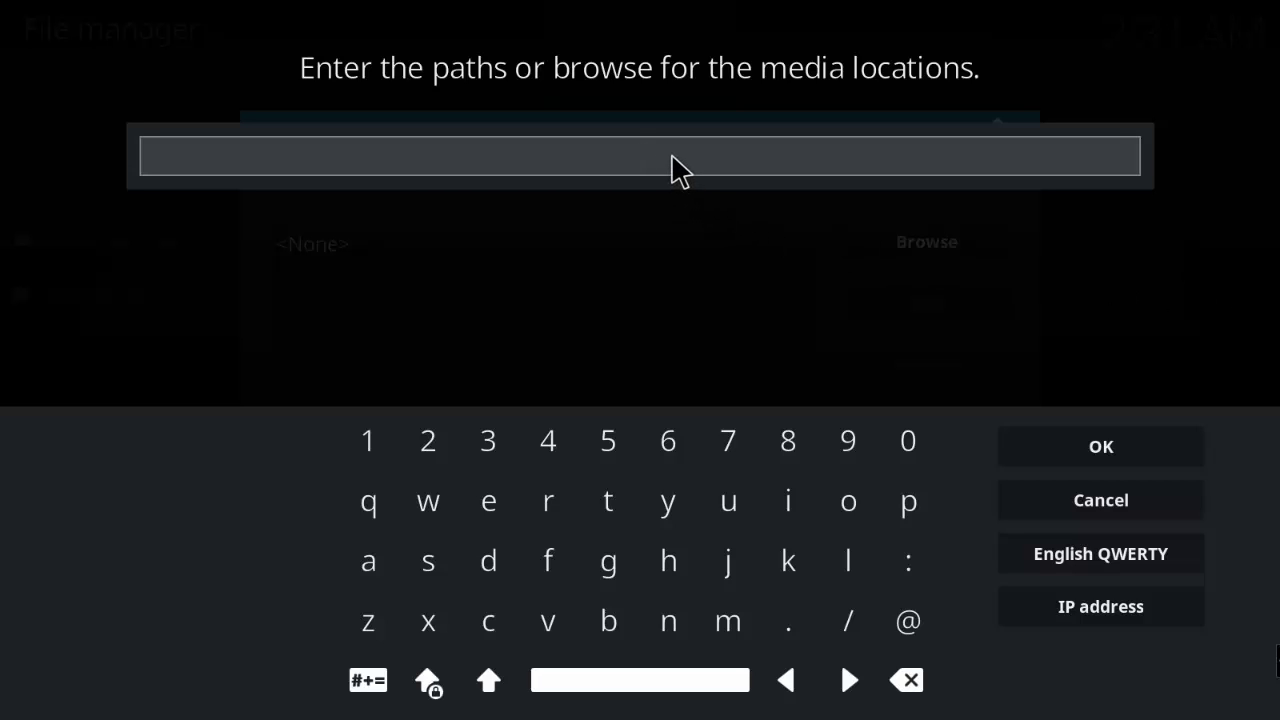
text(http://fusion.tvaddons.ag/)
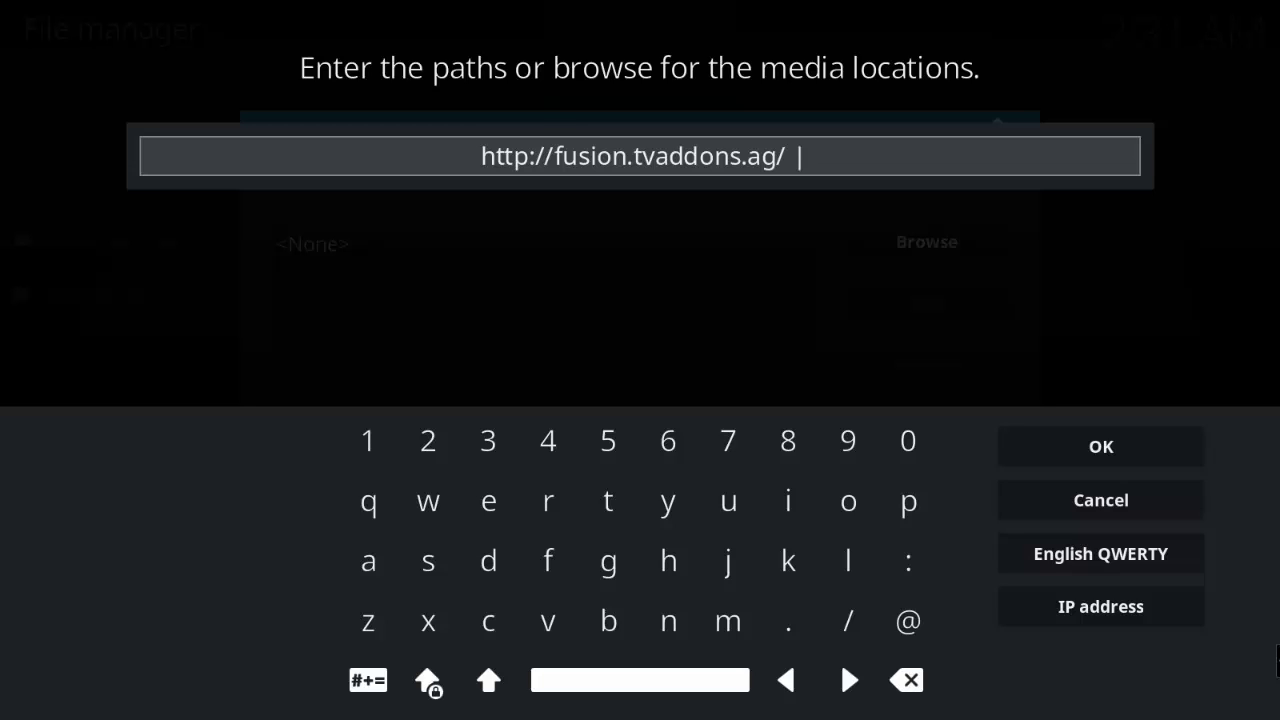
click(1097, 446)
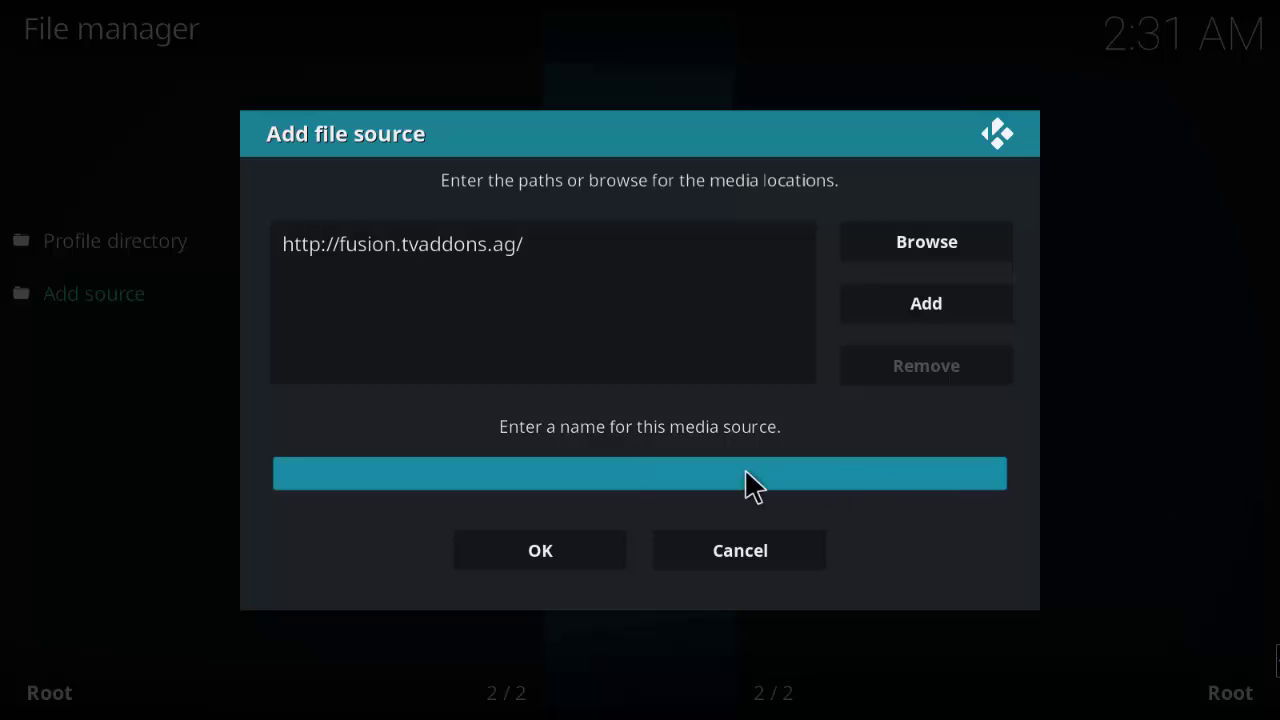
Name the source 'Fusion' and save it despite the Unable to connect warning
click(697, 482)
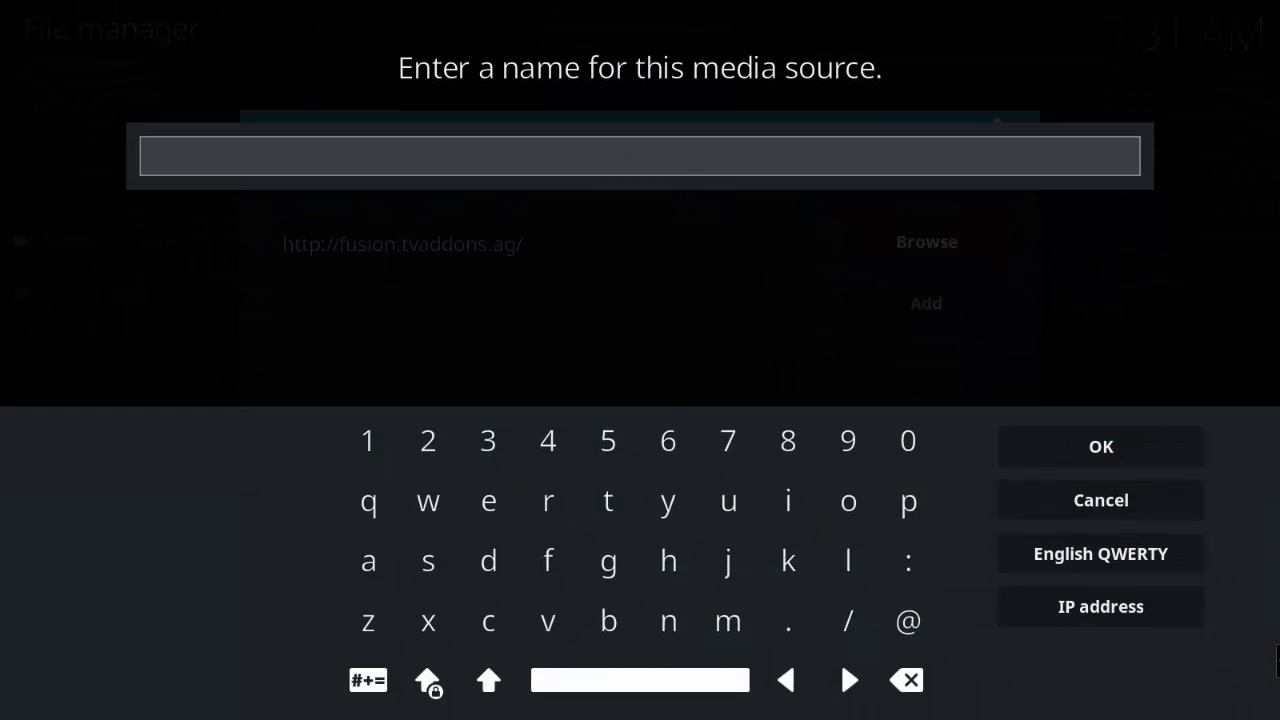
text(Fusio)
text(n)
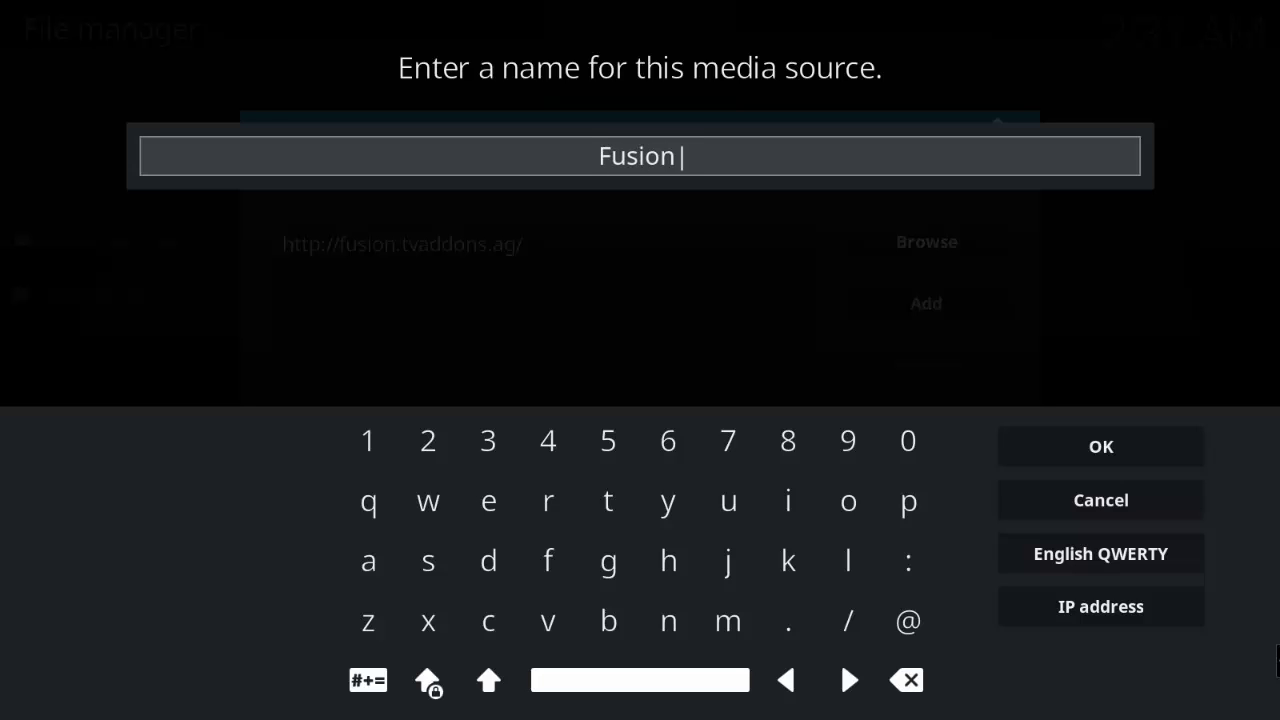
click(1089, 458)
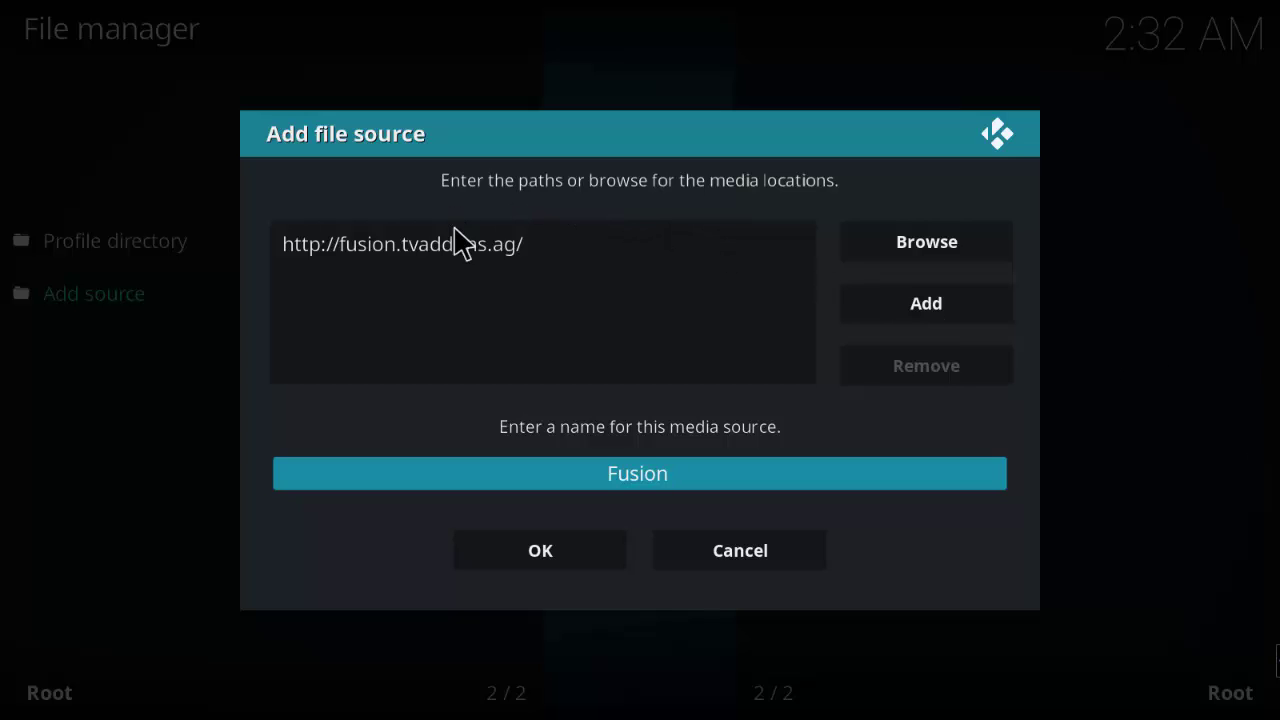
click(543, 560)
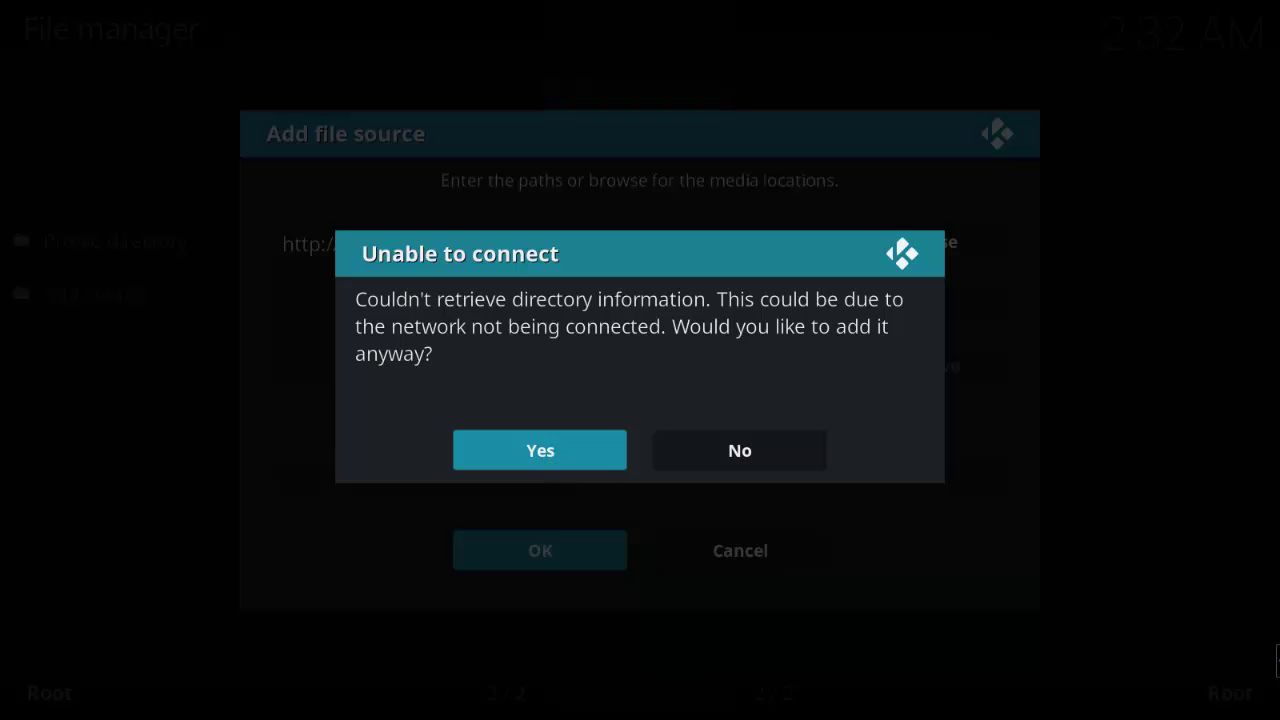
click(566, 455)
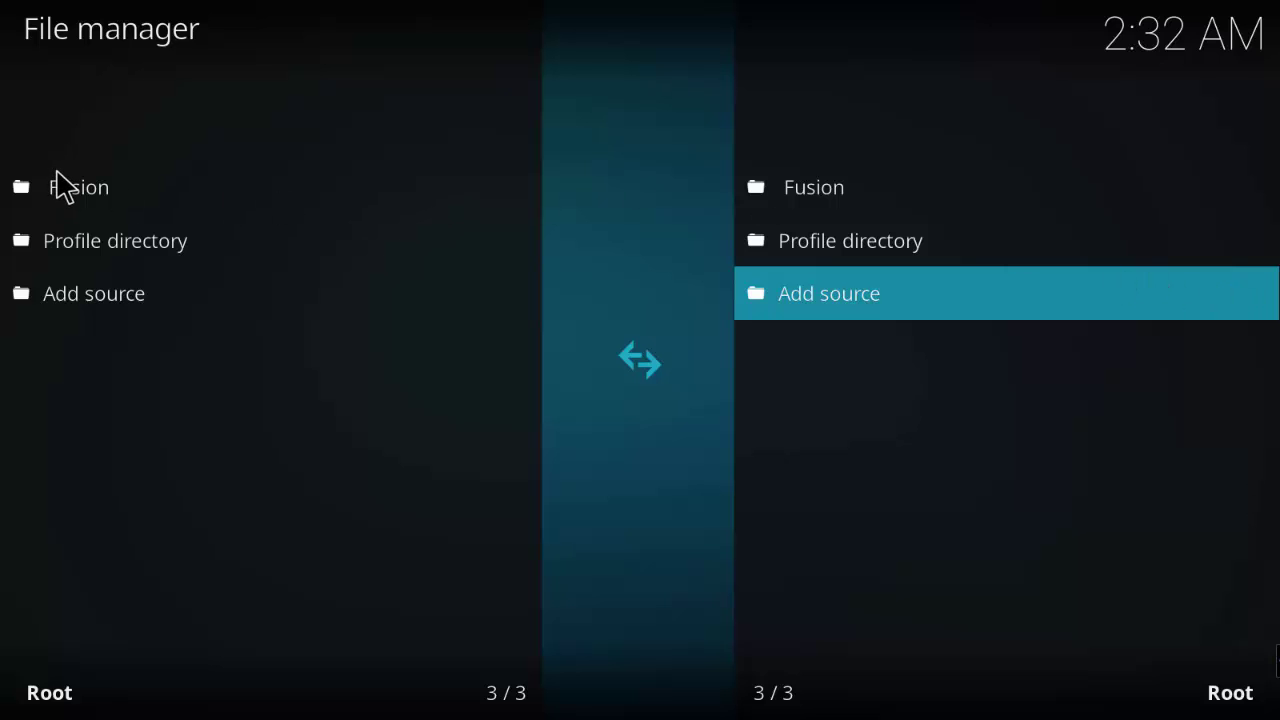
Return to the home menu and open the Add-ons section's add-on browser
click(107, 453)
right_click(107, 453)
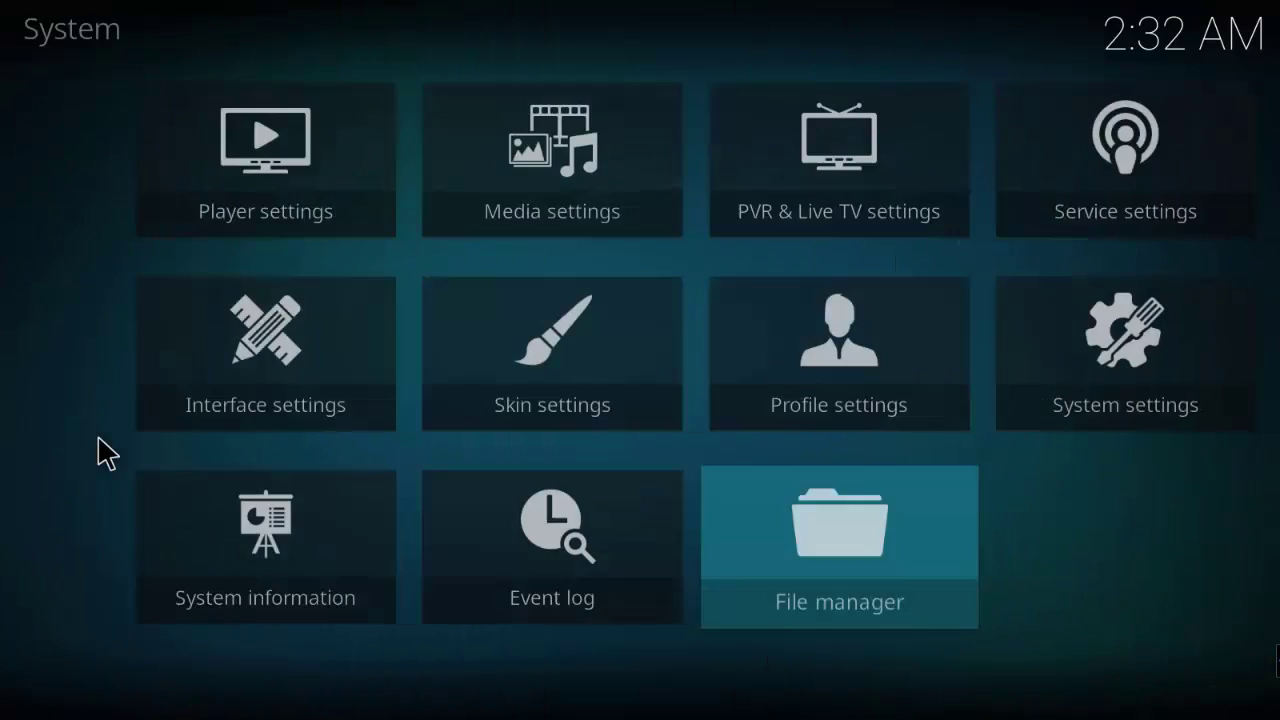
right_click(5, 247)
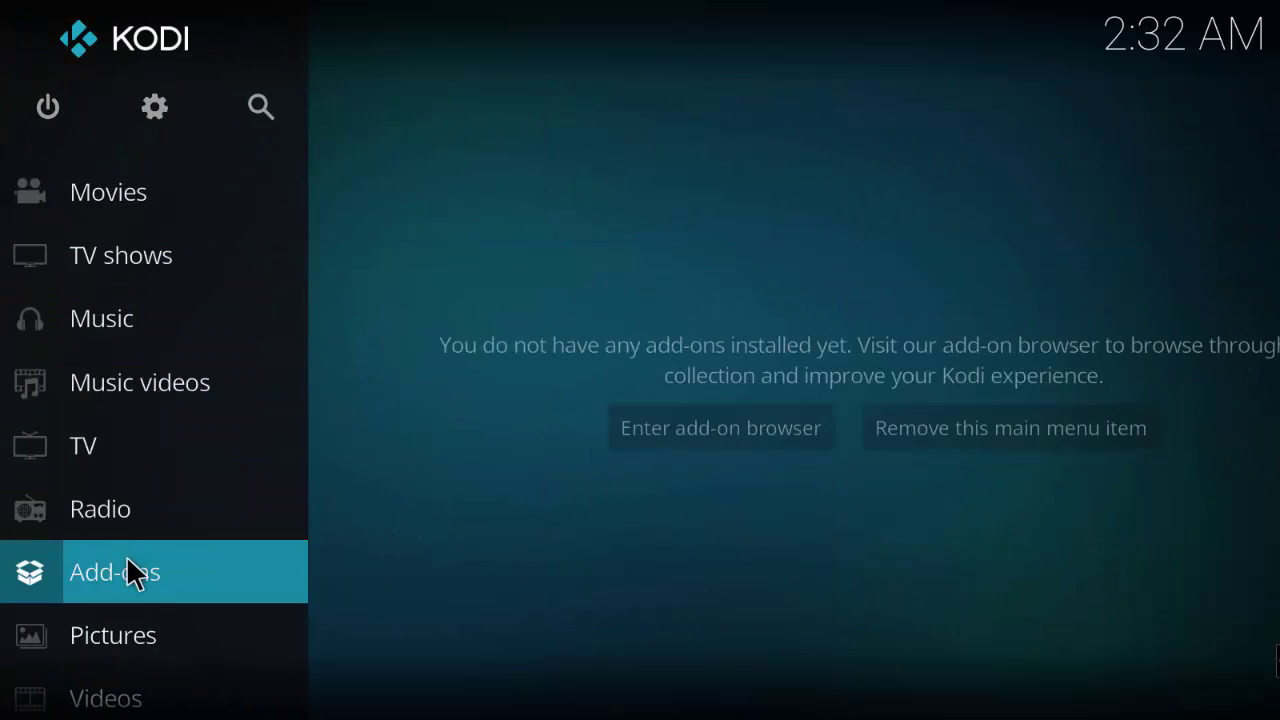
click(126, 571)
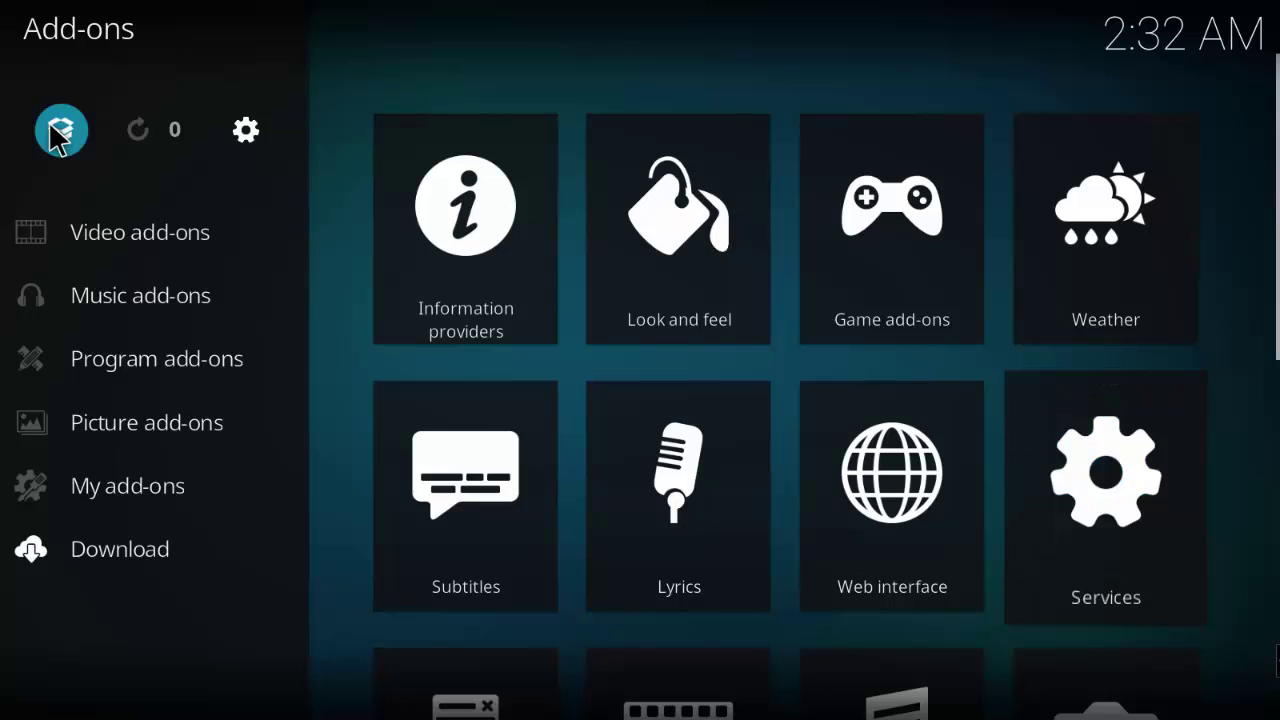
click(50, 132)
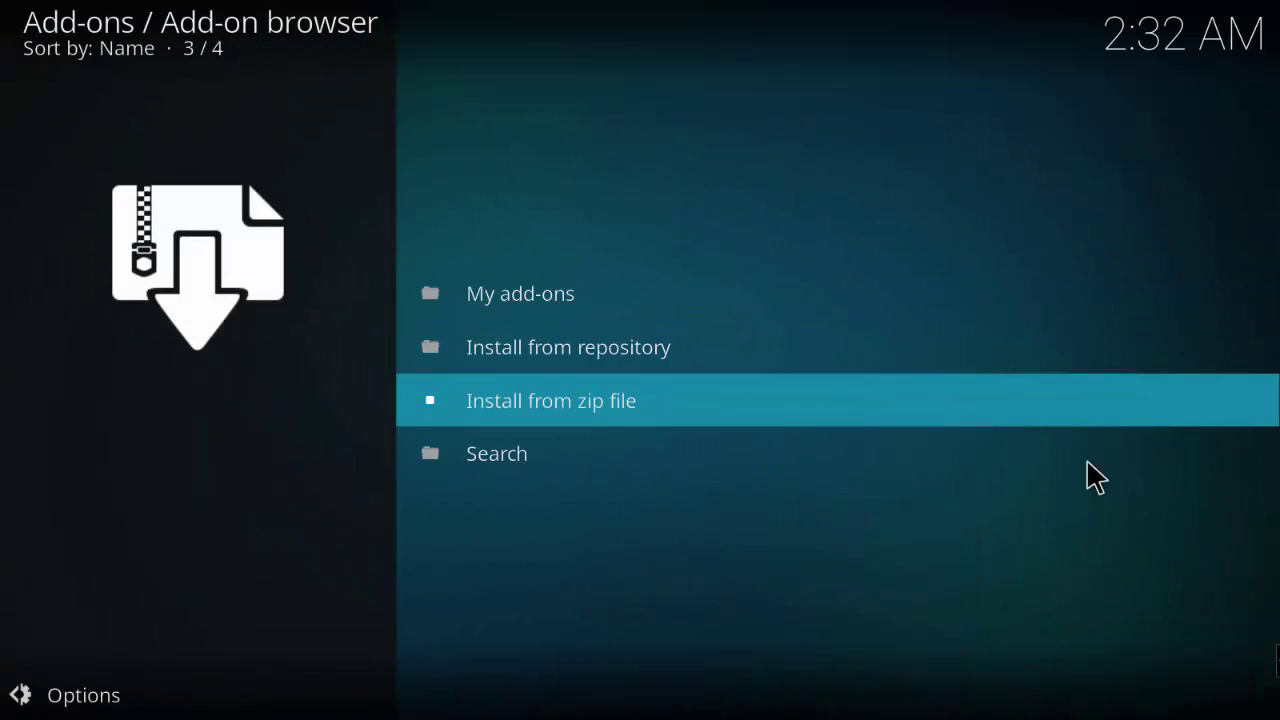
Install repository.exodus-1.0.1.zip from the Fusion source's kodi-repos > english folder
click(573, 400)
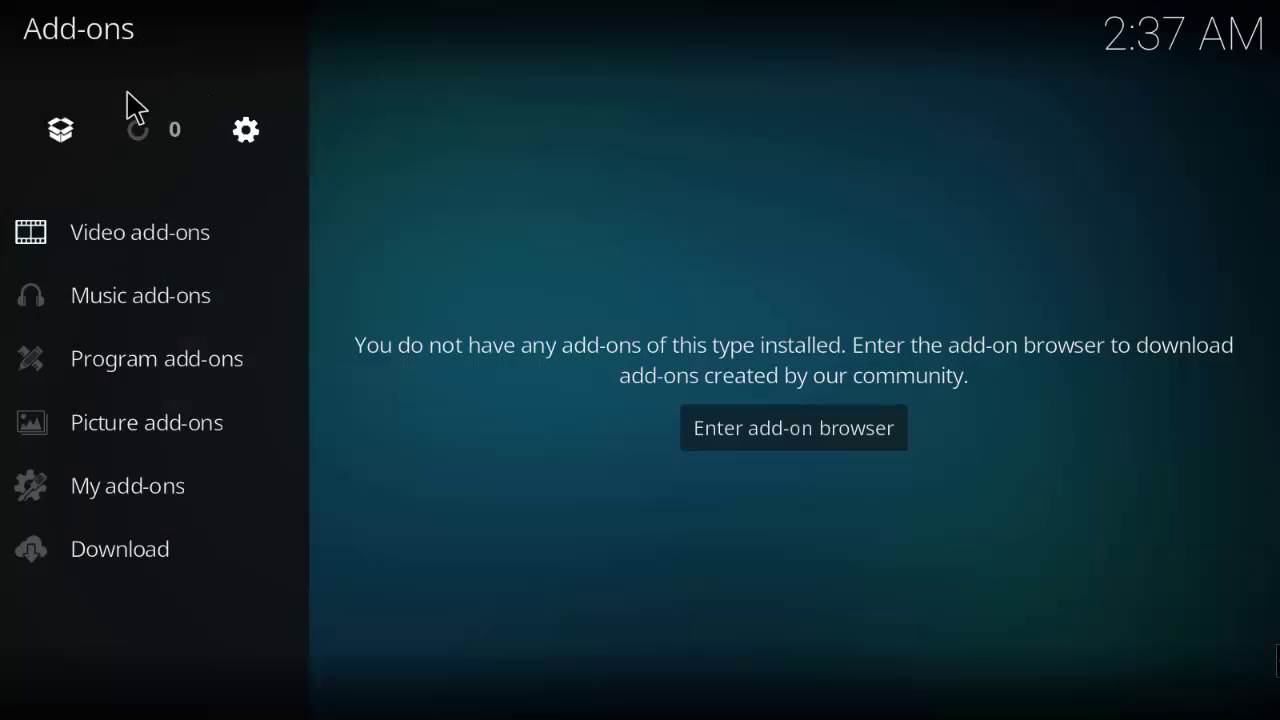
click(62, 130)
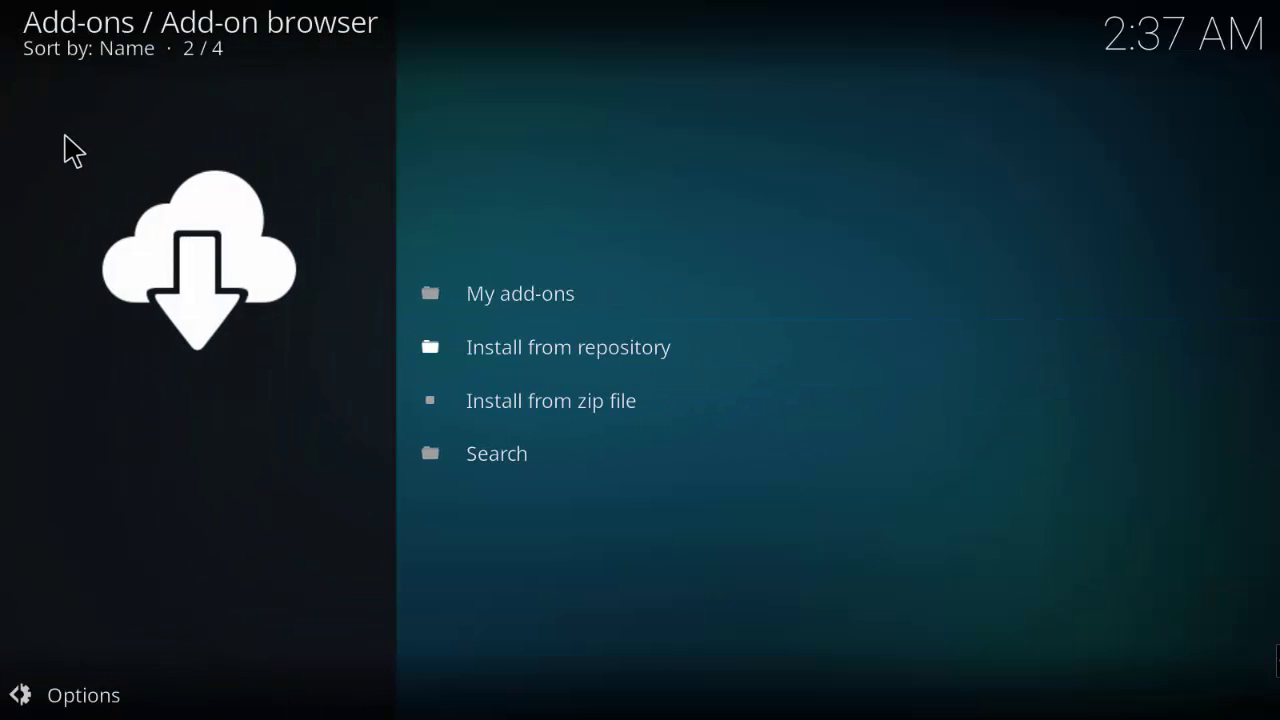
click(578, 399)
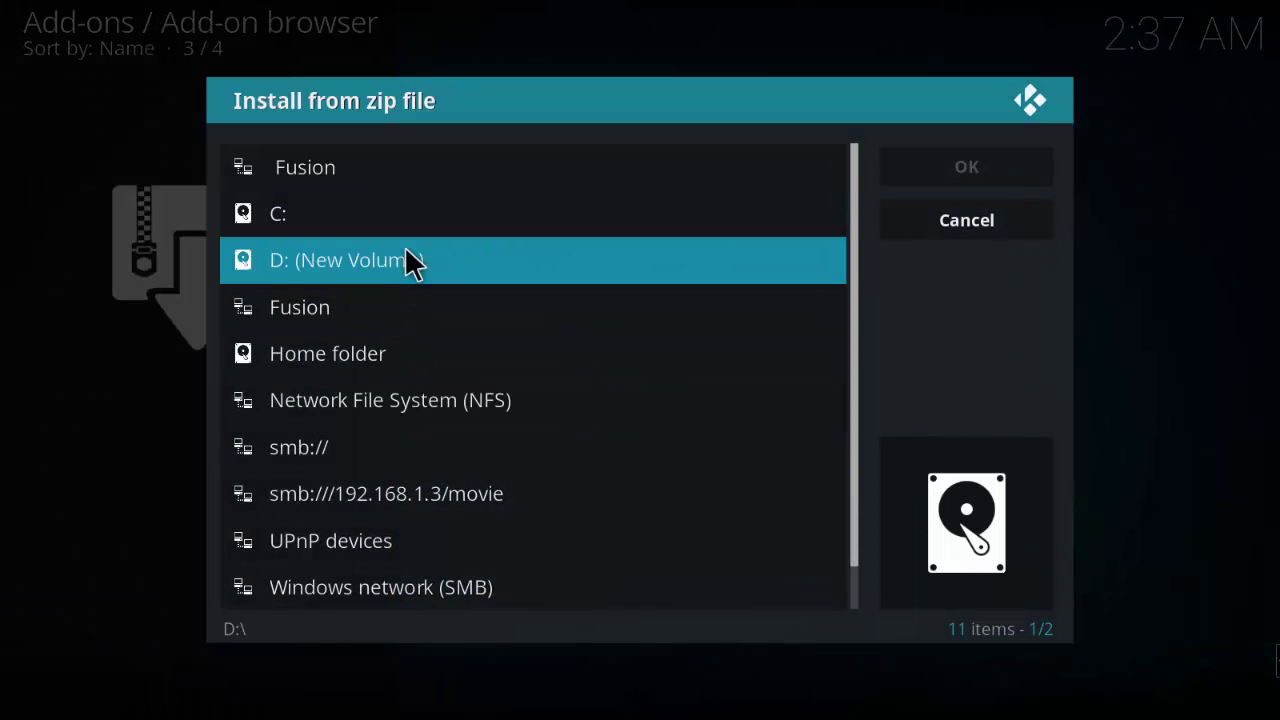
click(350, 307)
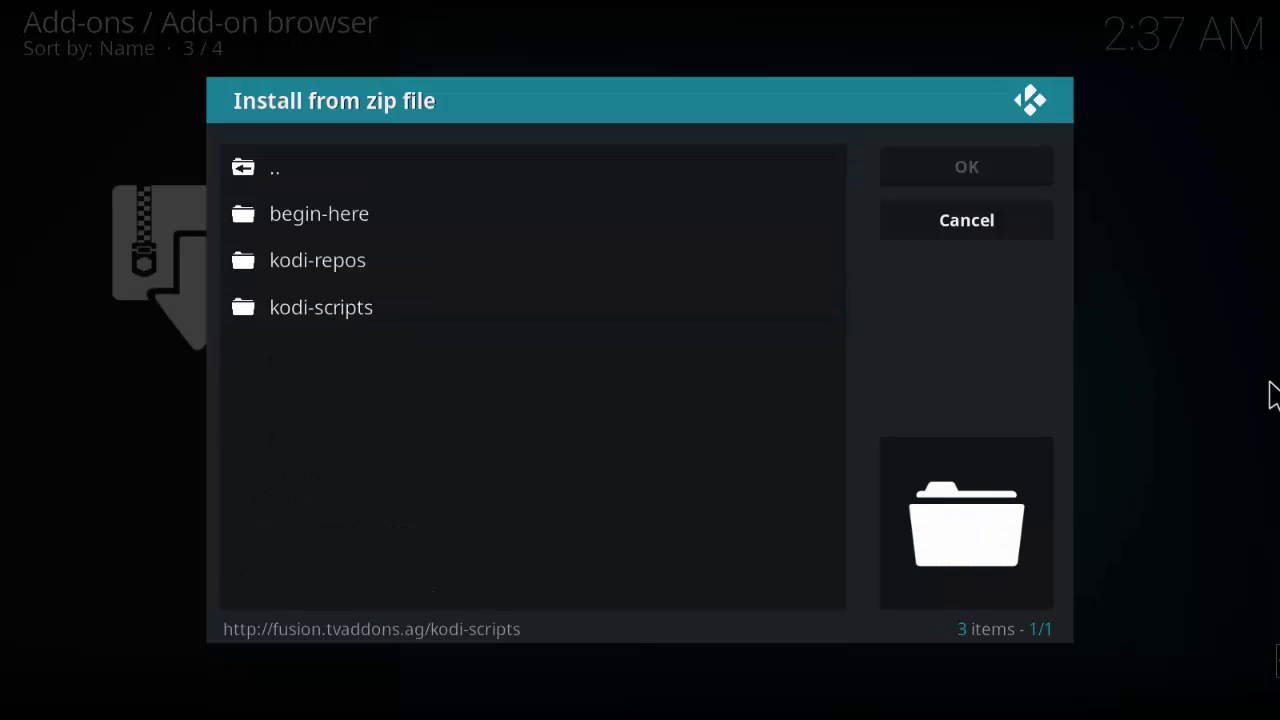
click(317, 251)
click(309, 264)
click(247, 166)
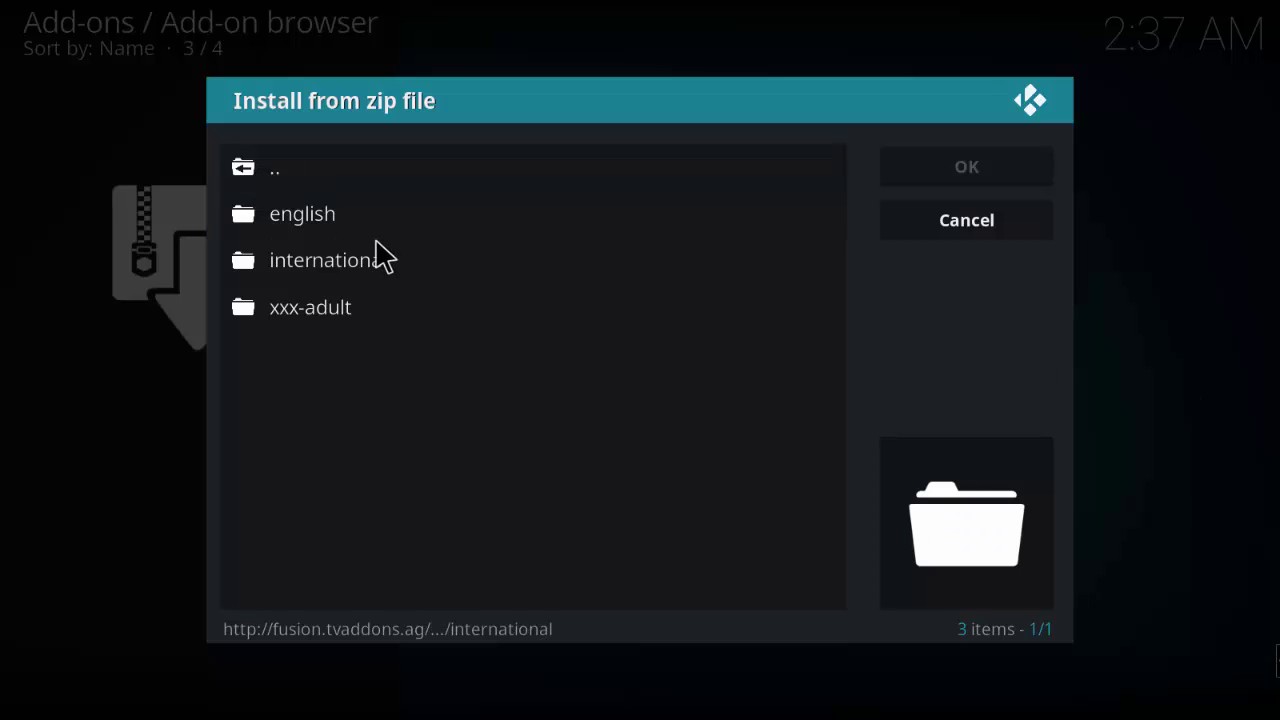
click(341, 222)
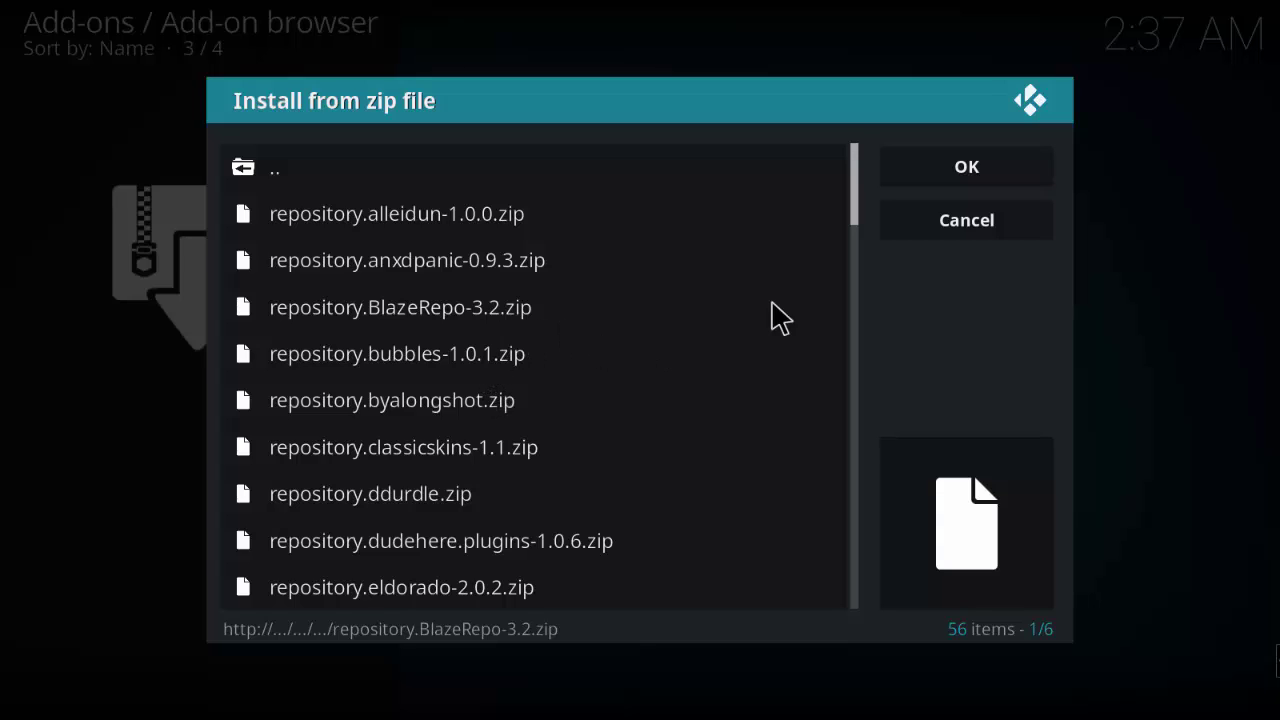
scroll(851, 230, down, 6)
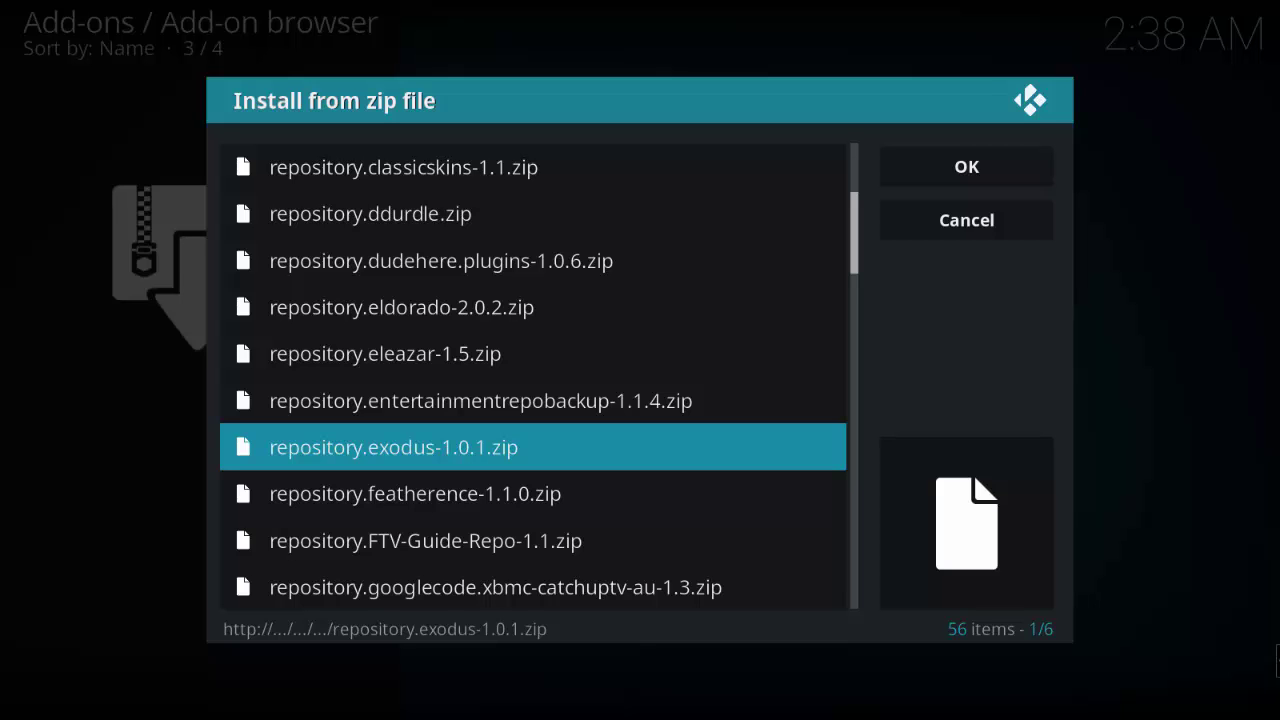
click(540, 457)
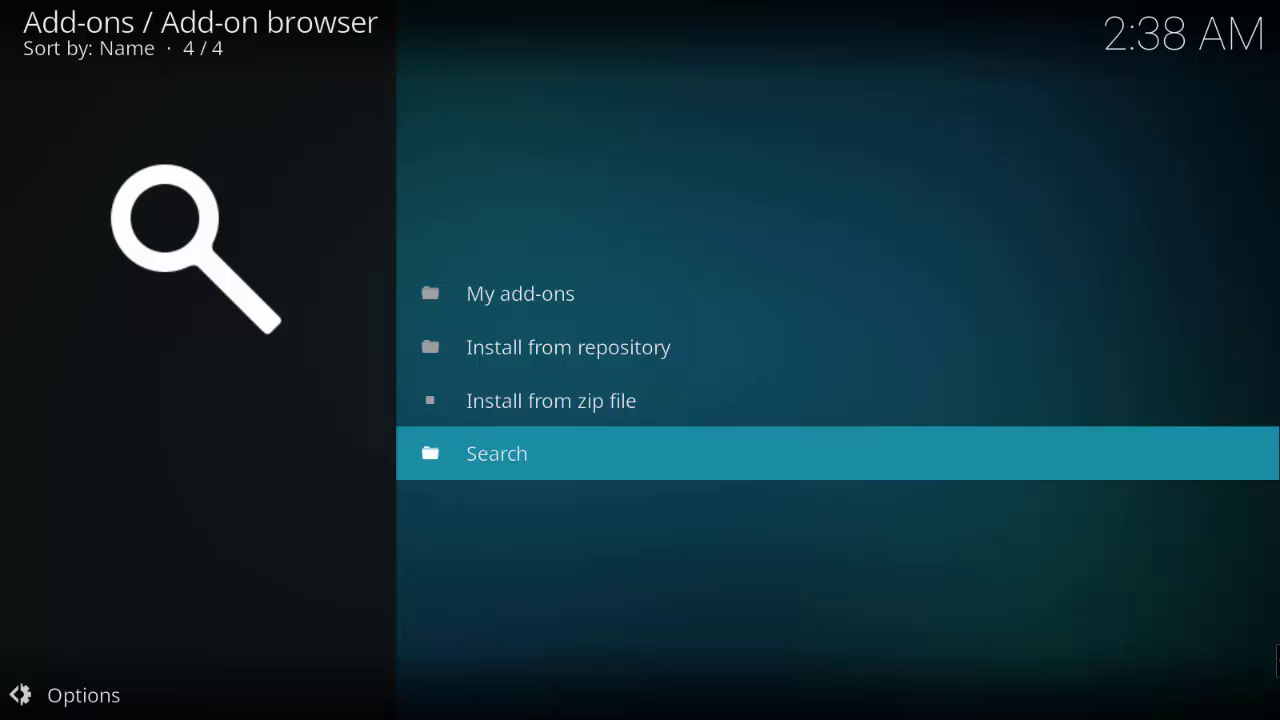
Open the Exodus add-on's info page via Exodus repository > Video add-ons
click(632, 350)
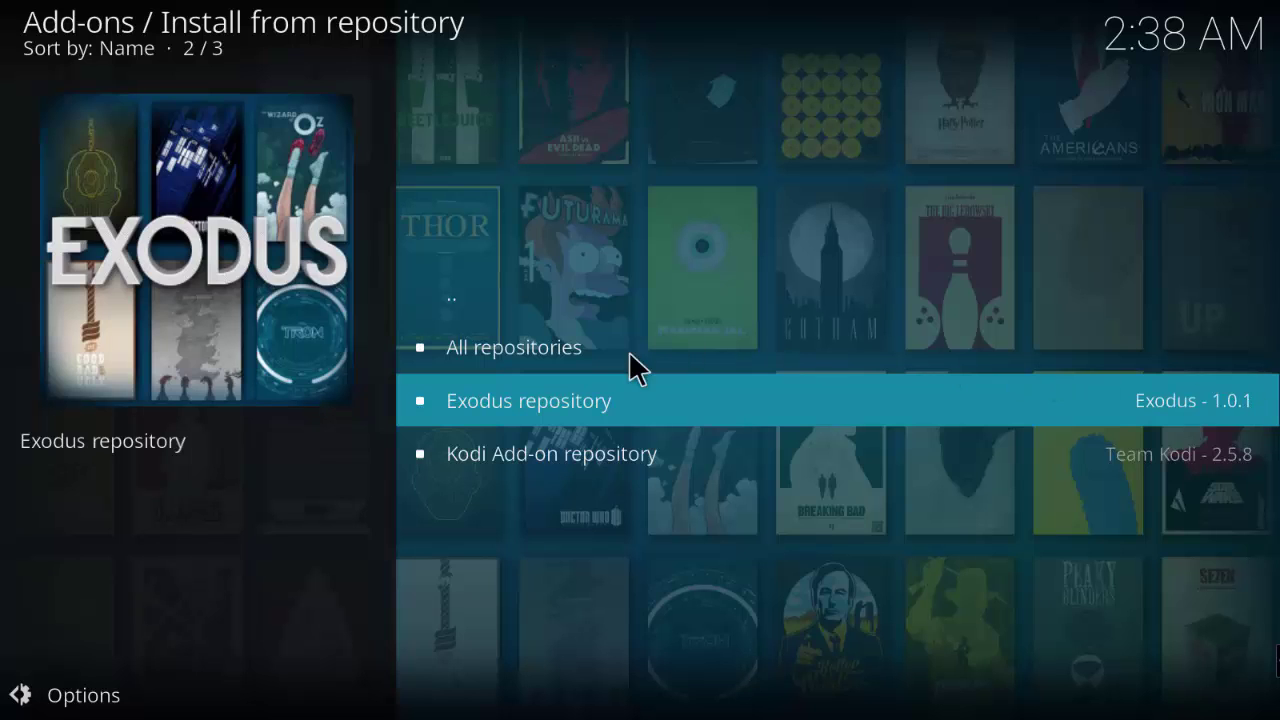
click(614, 406)
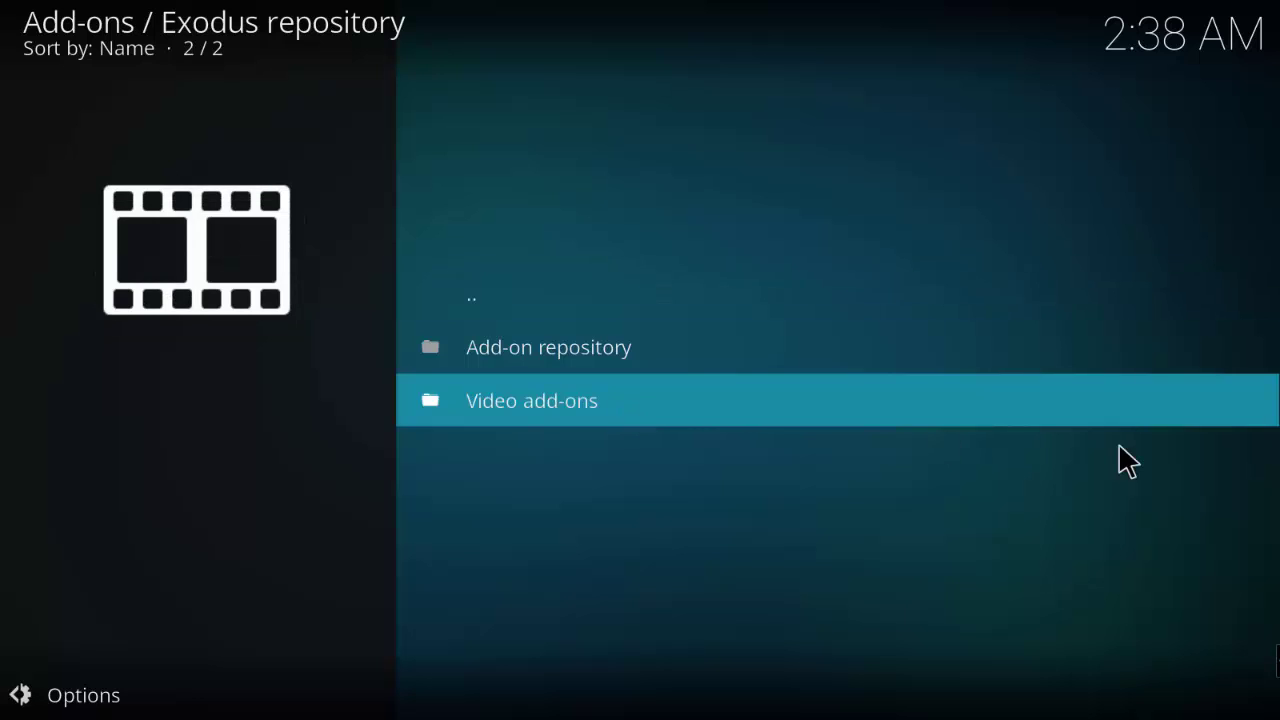
click(843, 405)
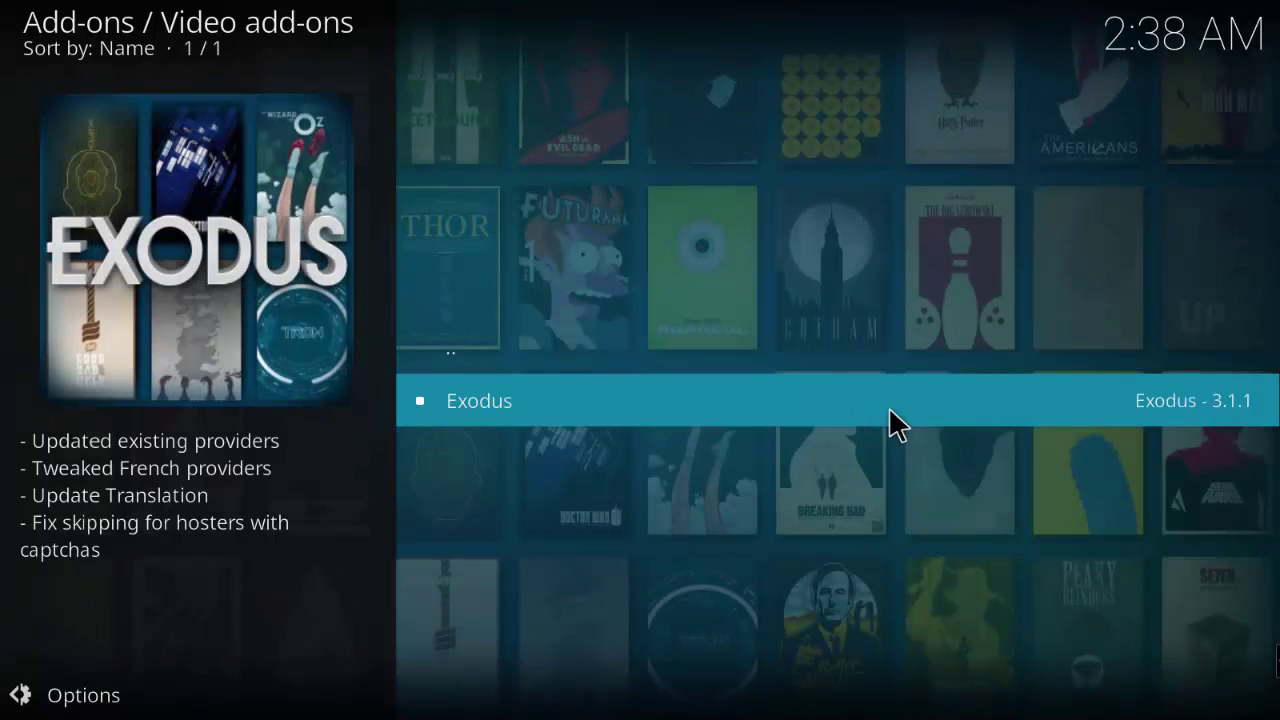
click(888, 409)
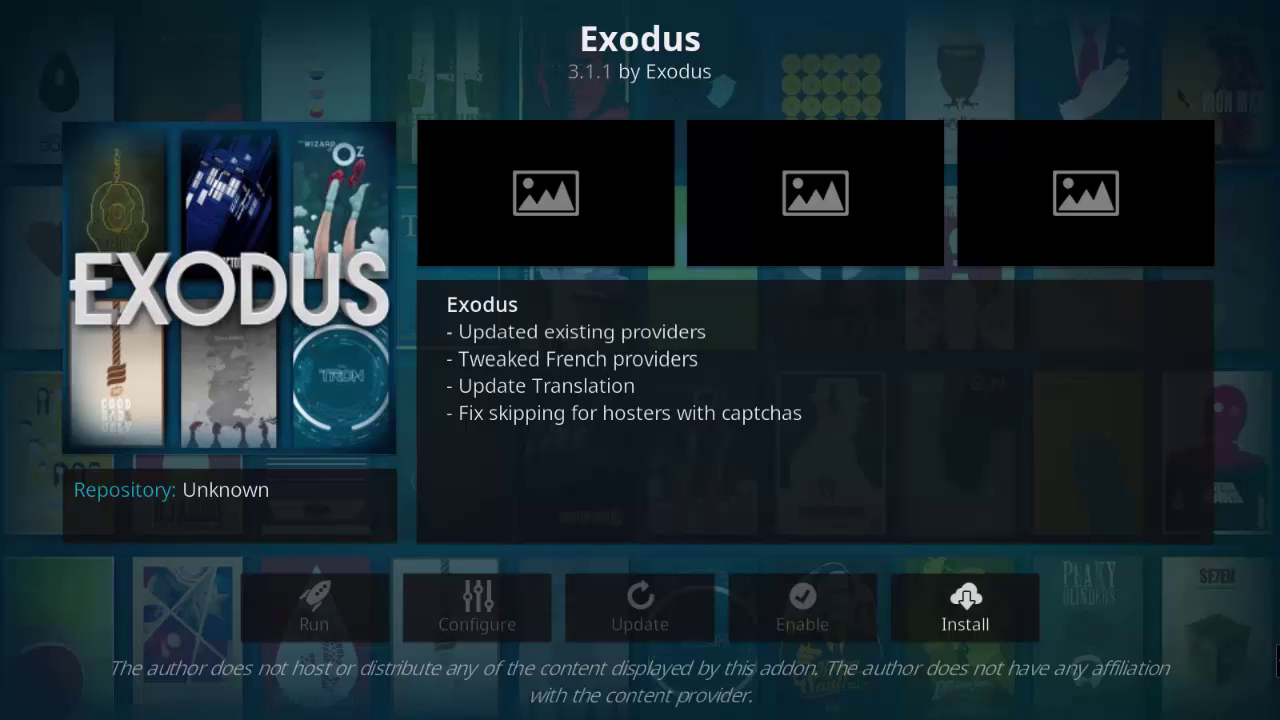
Install Exodus 3.1.1 from its info page and wait for the download to finish
click(952, 600)
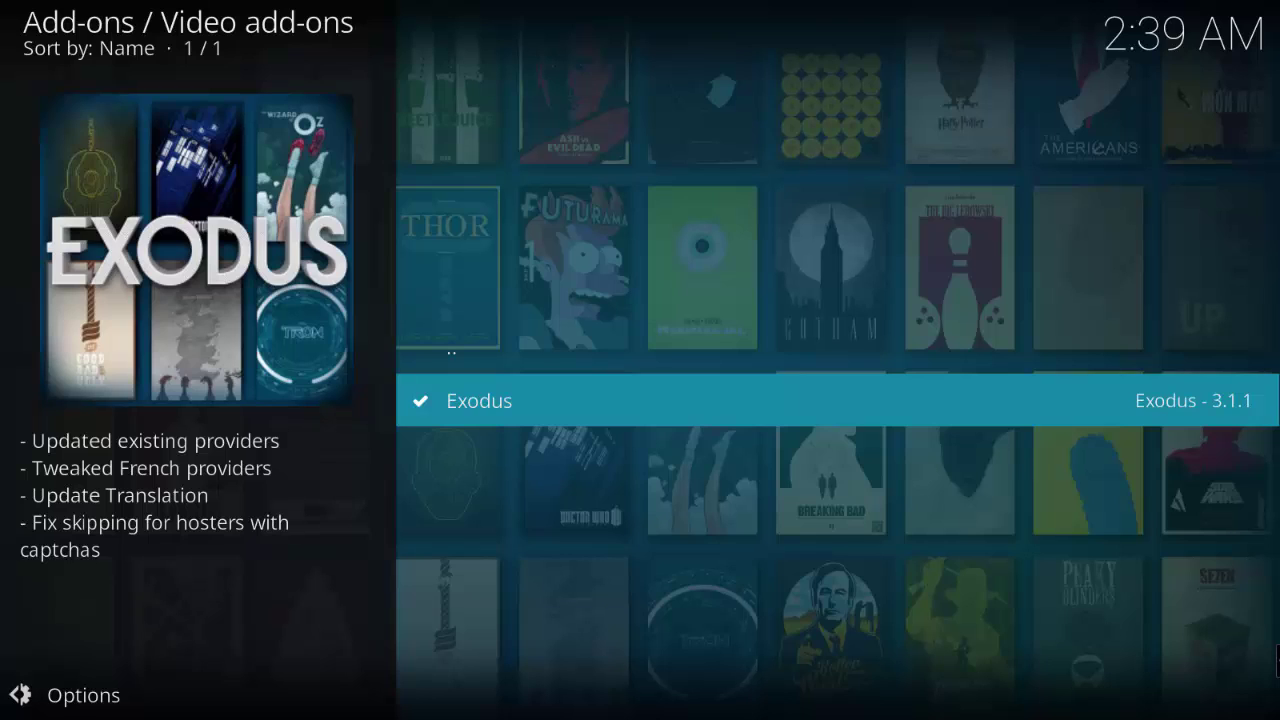
Return to the home menu and launch Exodus from Videos > Video add-ons
right_click(198, 625)
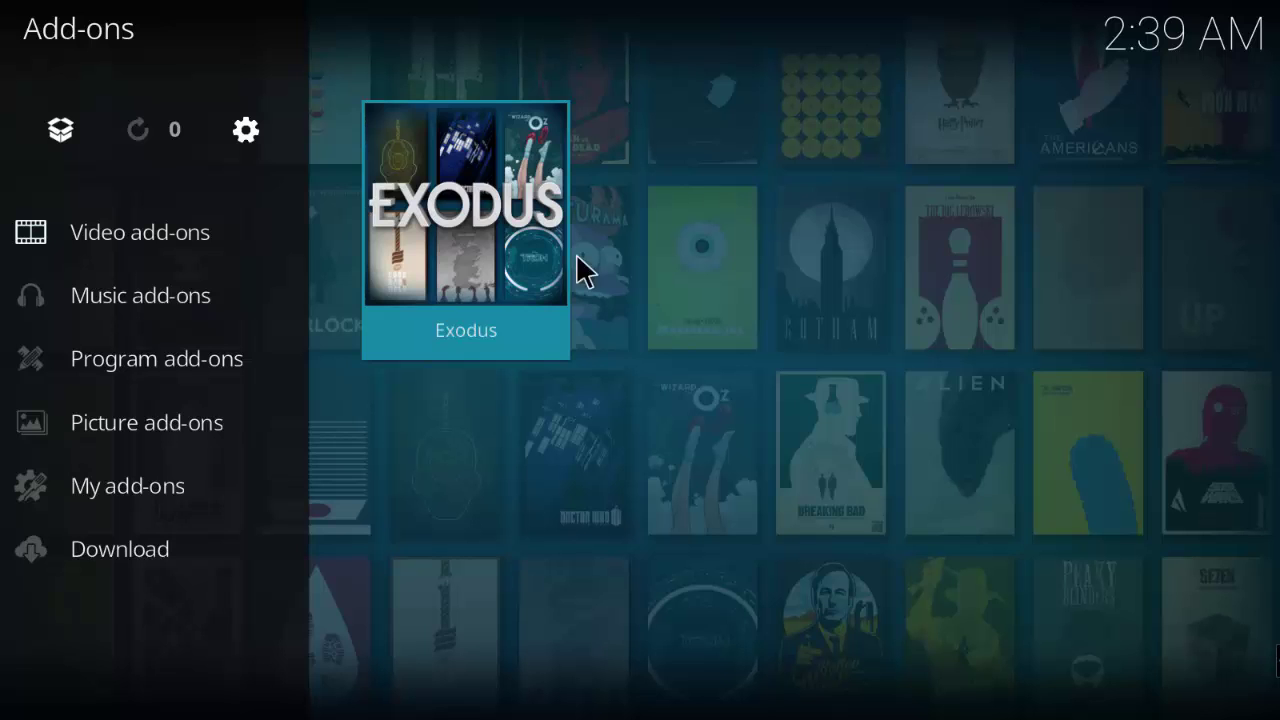
right_click(497, 480)
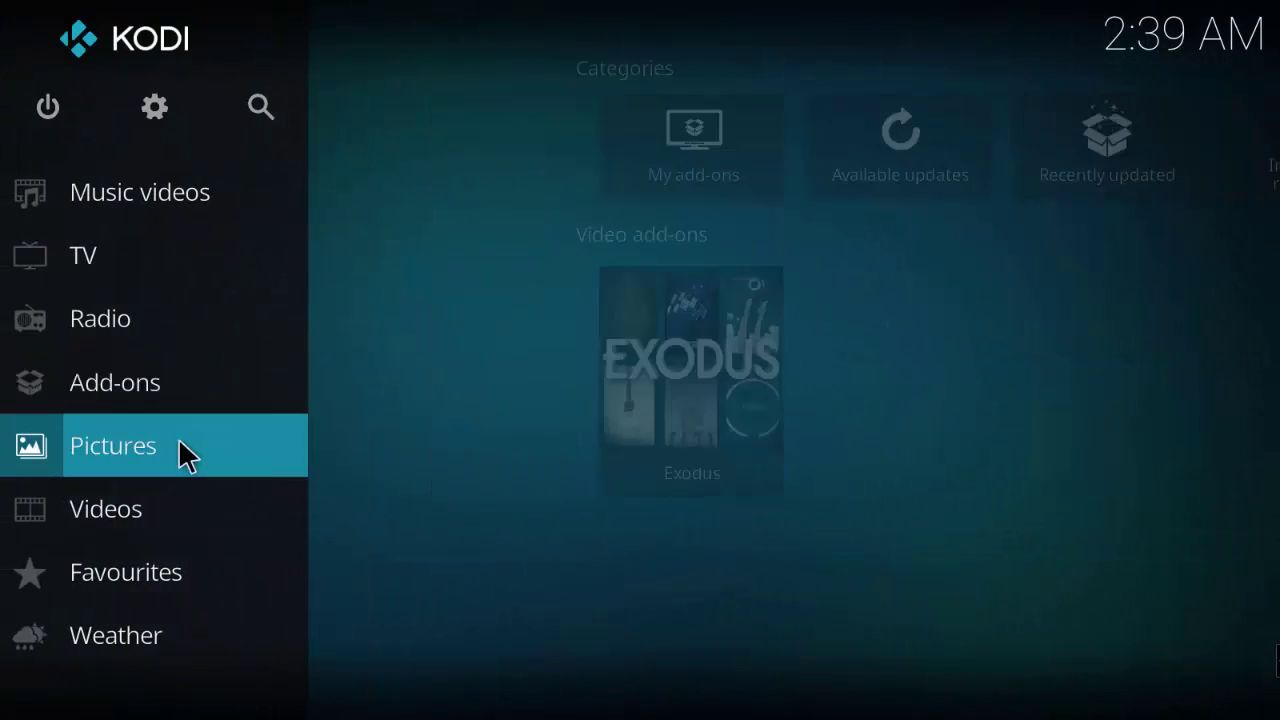
click(170, 501)
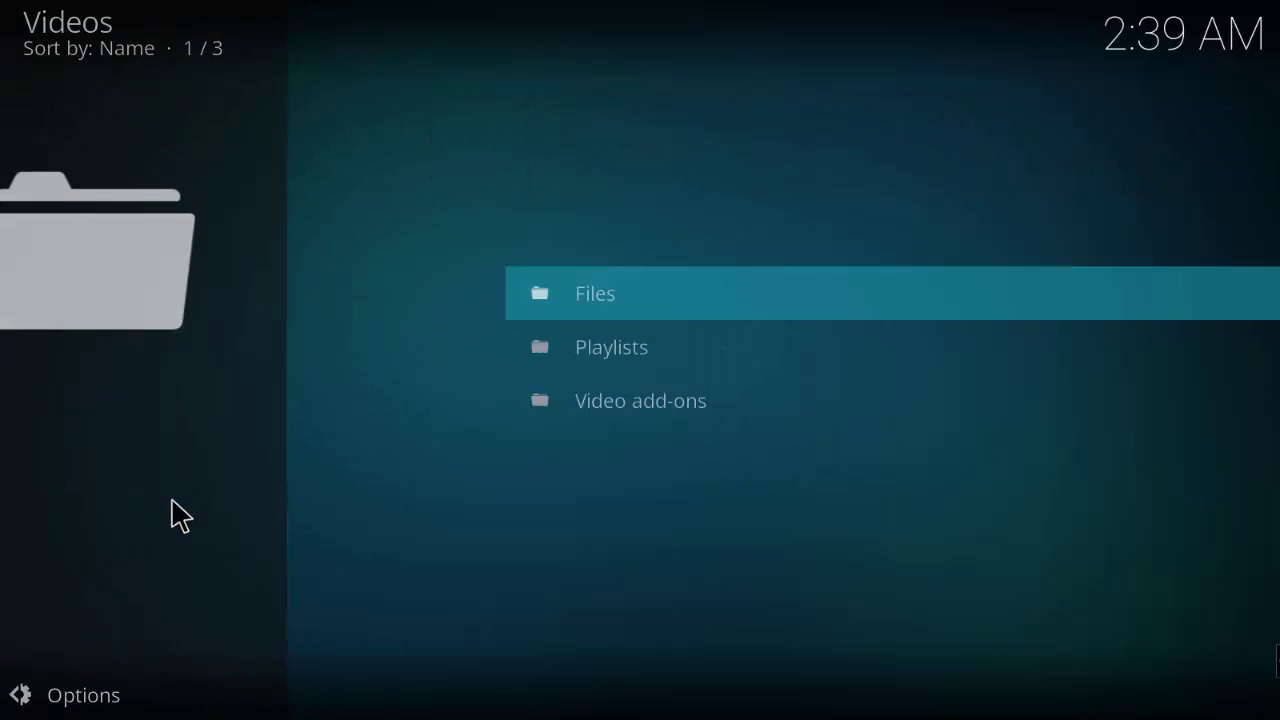
right_click(171, 500)
click(171, 500)
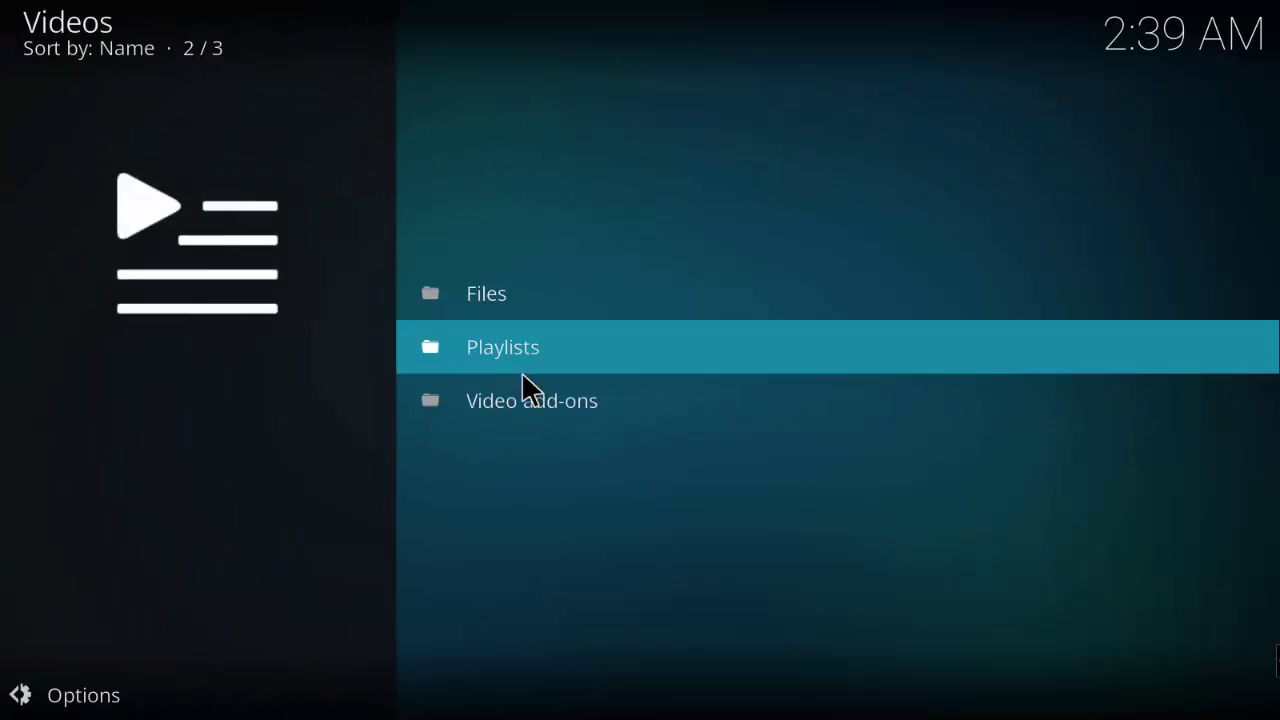
click(515, 398)
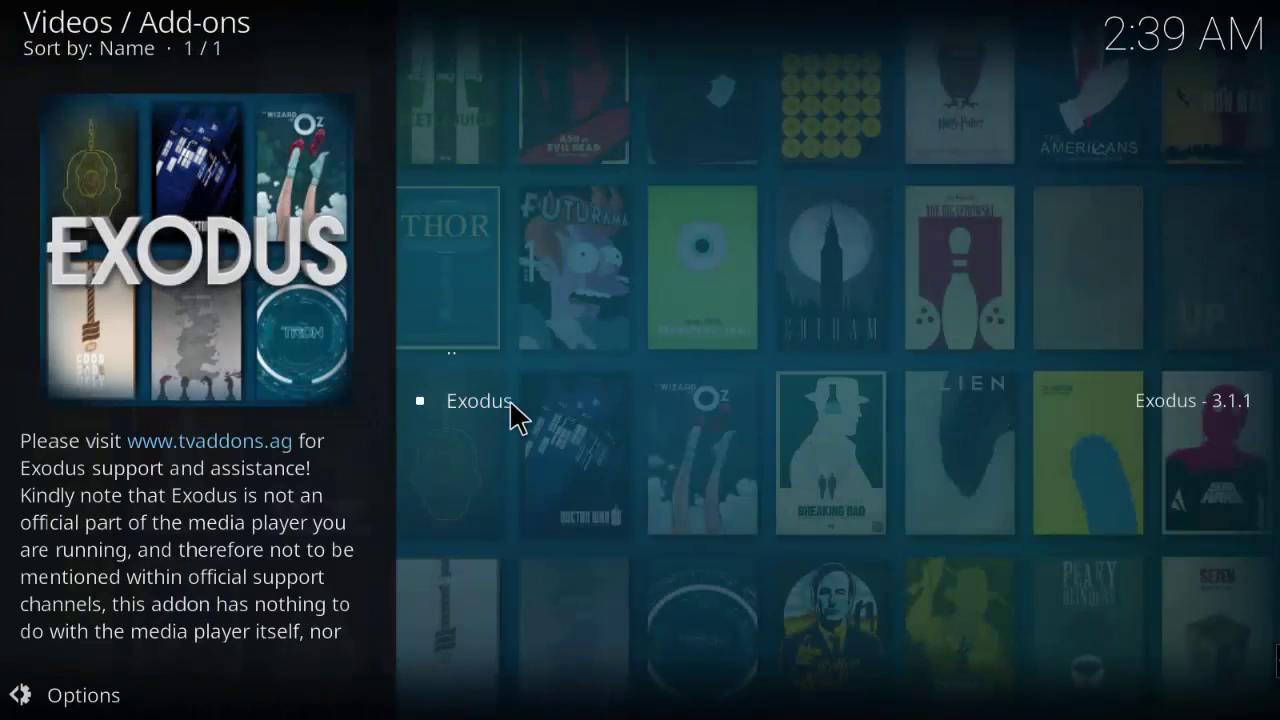
click(510, 400)
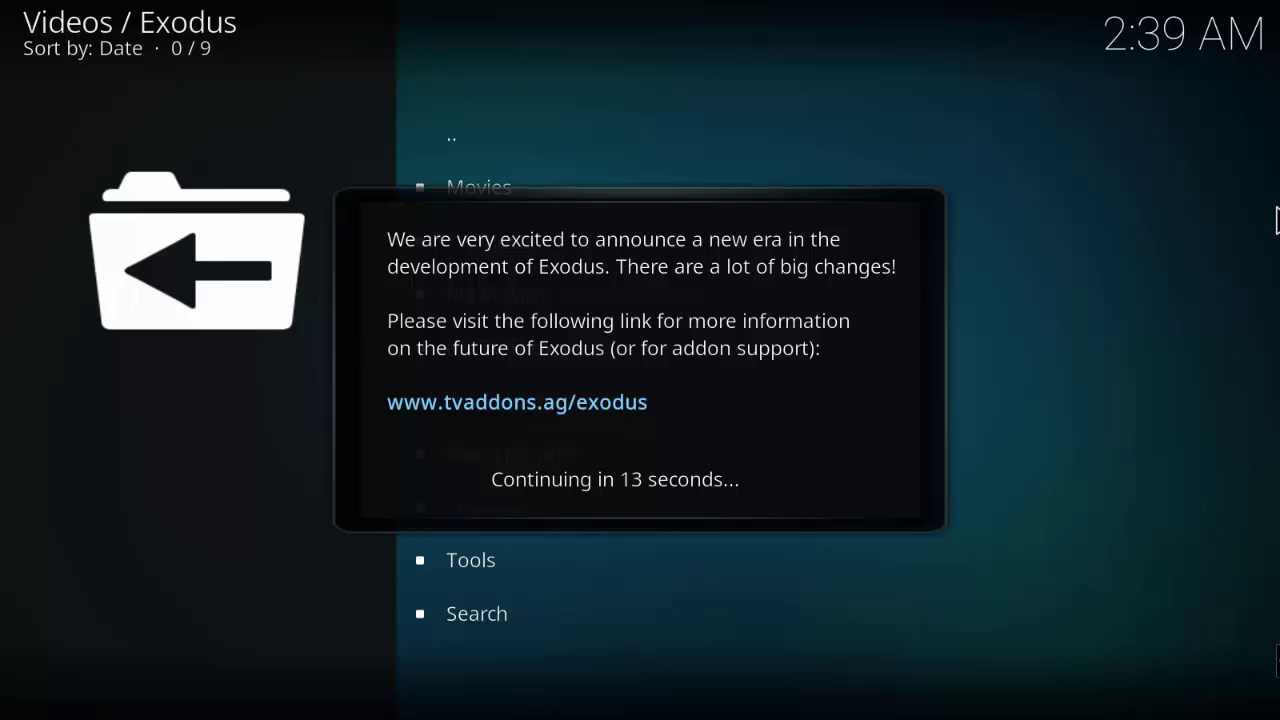
Dismiss the Exodus announcement, browse TV Shows > Most Popular > The Walking Dead > Season 1, and pick an episode
key(Escape)
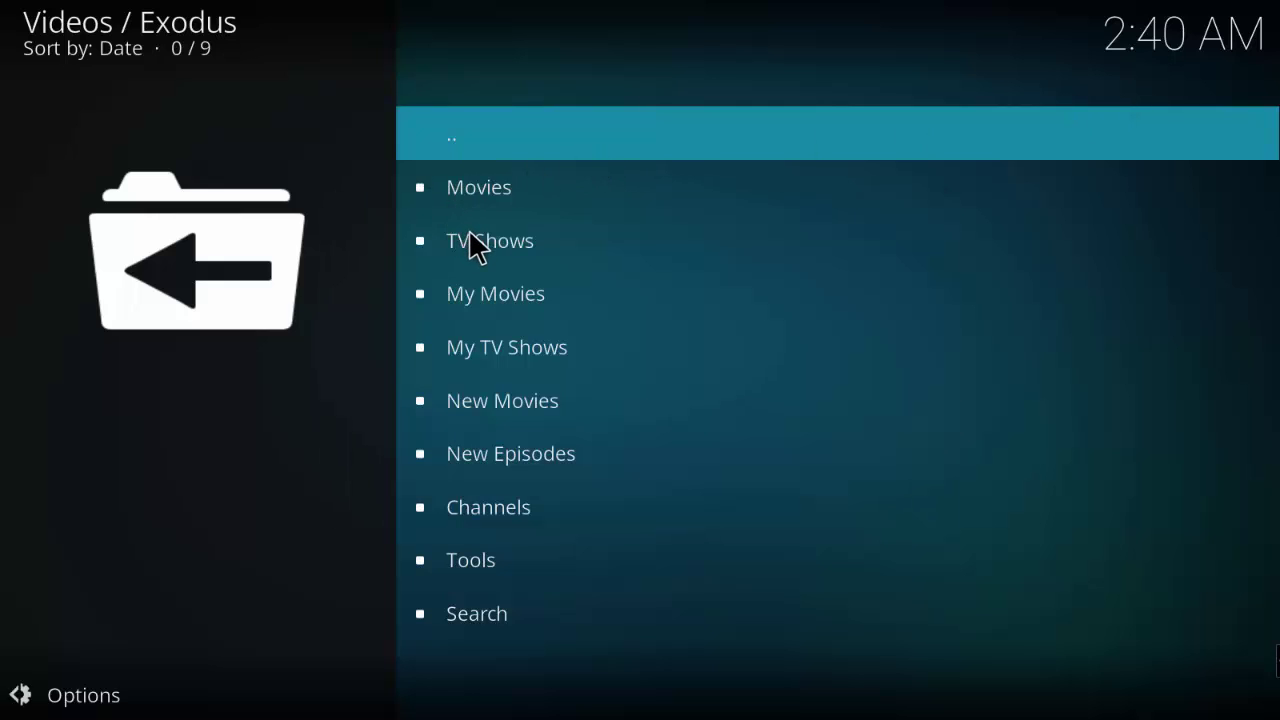
click(474, 245)
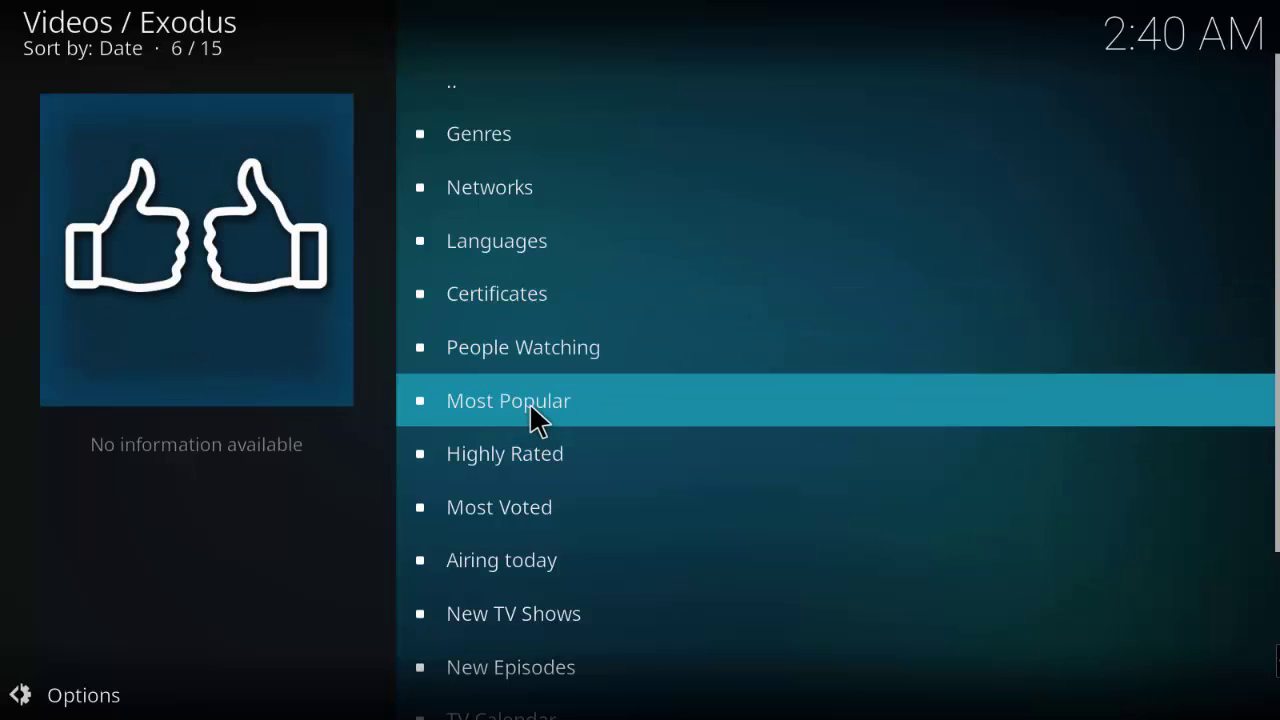
click(530, 406)
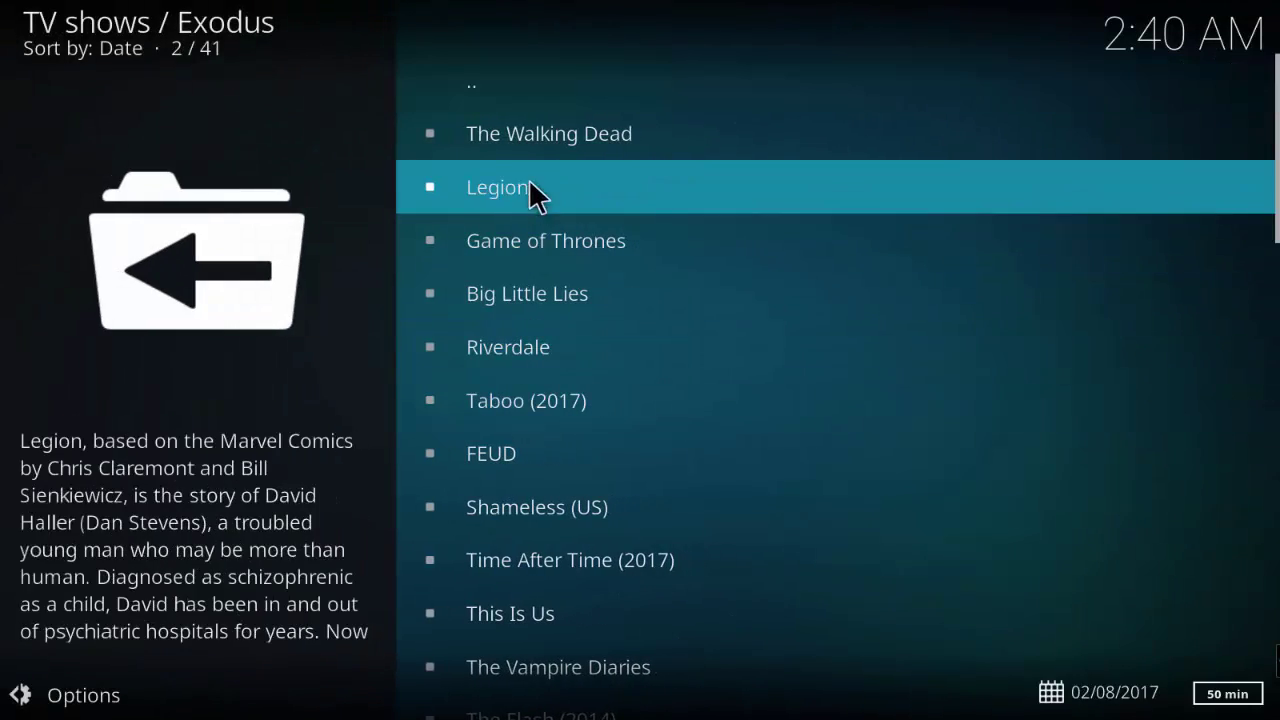
click(548, 132)
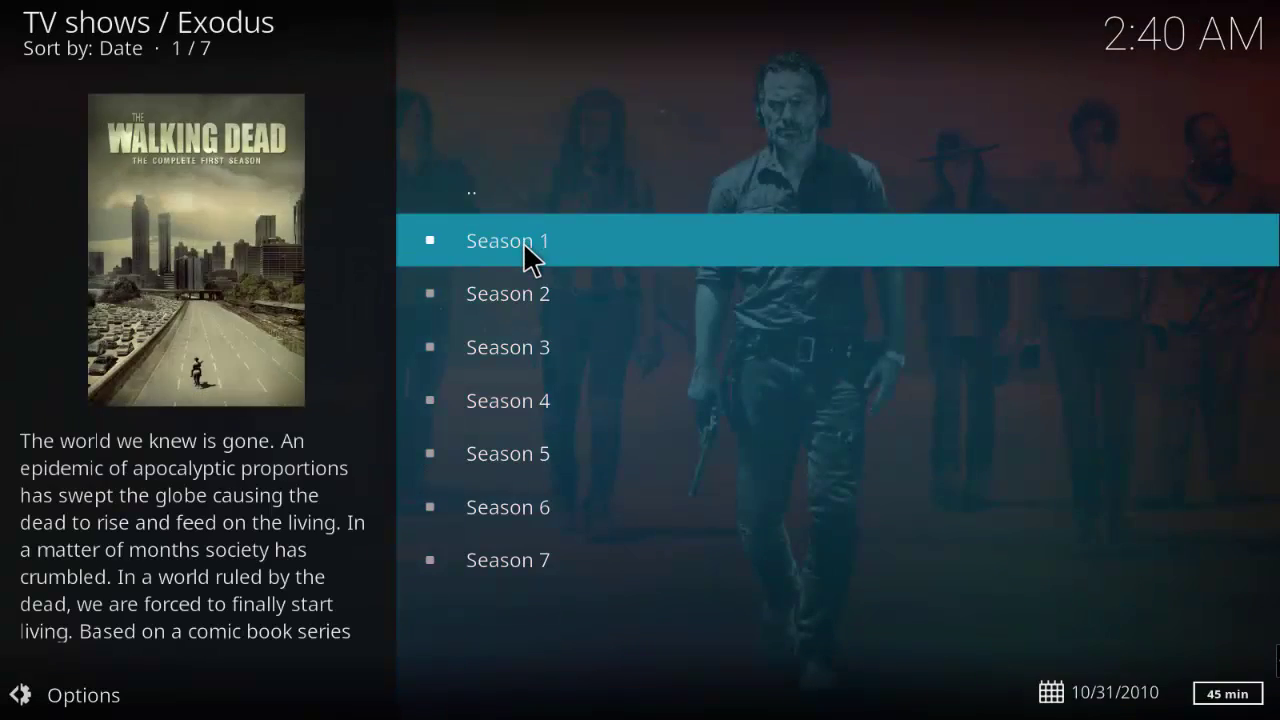
click(523, 242)
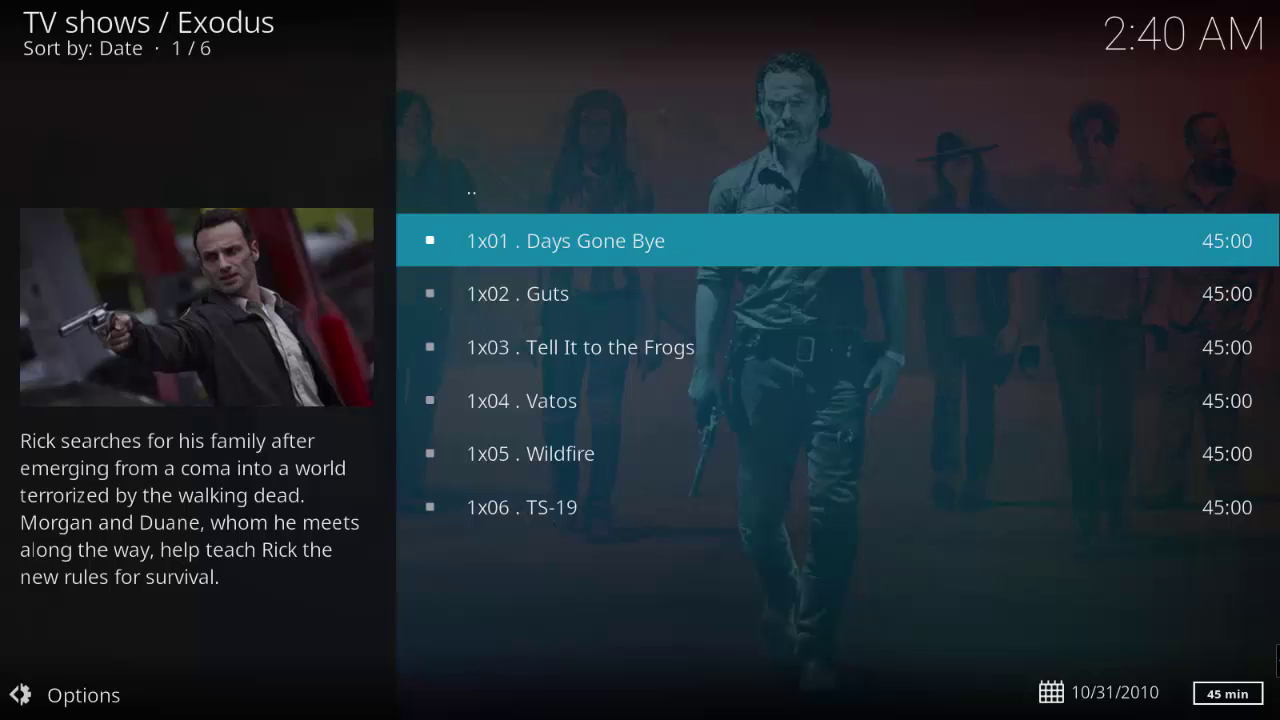
click(770, 248)
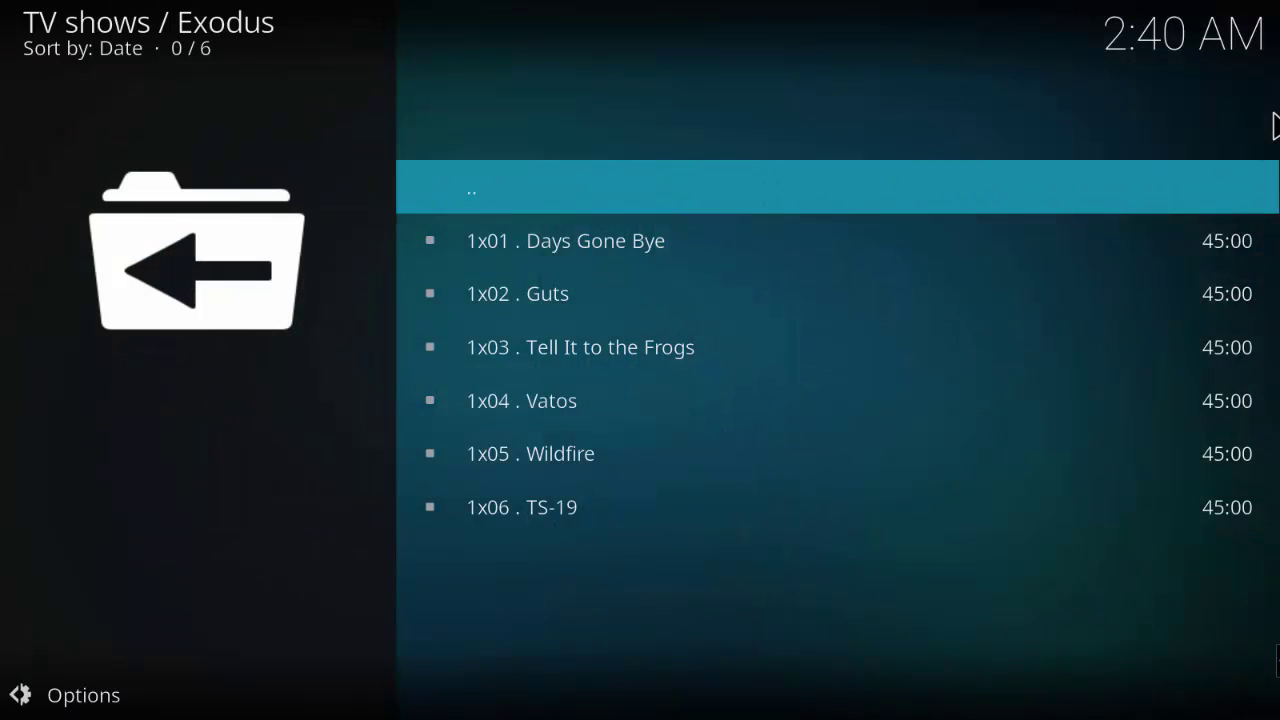